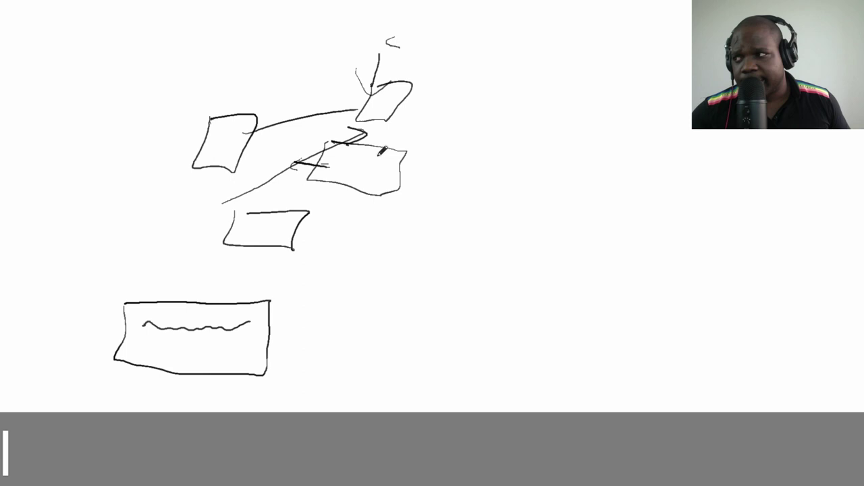
Draw a freehand pen line from the top-right box to the top of the left box.
{"action": "left_click_drag", "start_coordinate": [381, 95], "coordinate": [226, 115]}
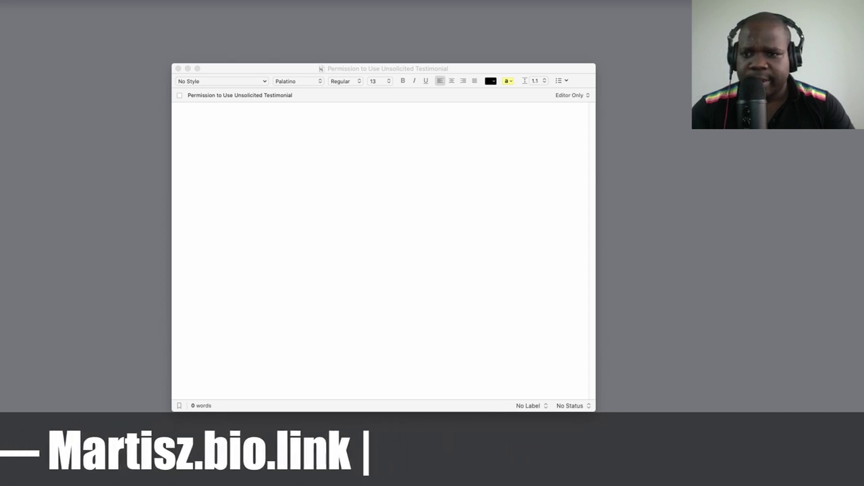
Type 'Subject: permission to use unsolicited testimonial' as the first line in bold 24-point text.
{"action": "left_click", "coordinate": [241, 159]}
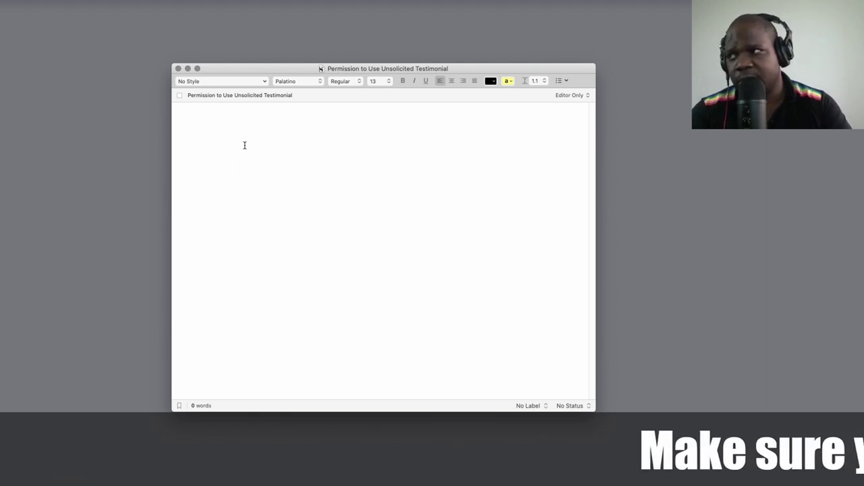
{"action": "left_click", "coordinate": [370, 85]}
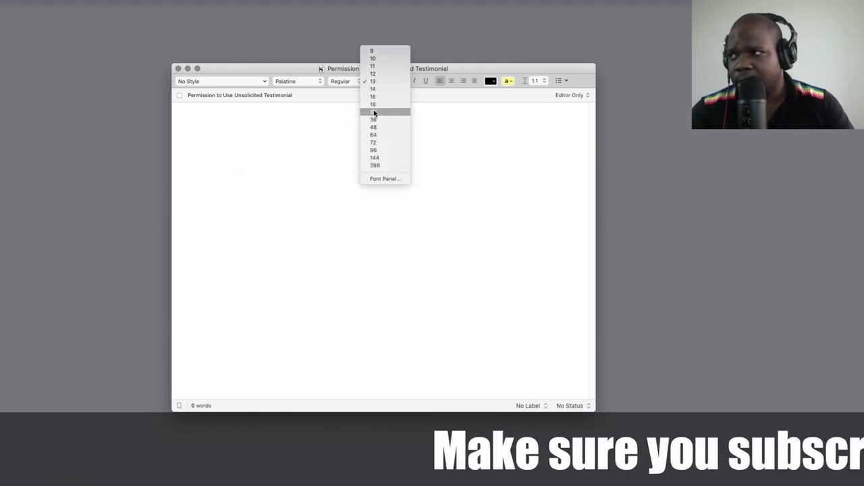
{"action": "left_click", "coordinate": [374, 112]}
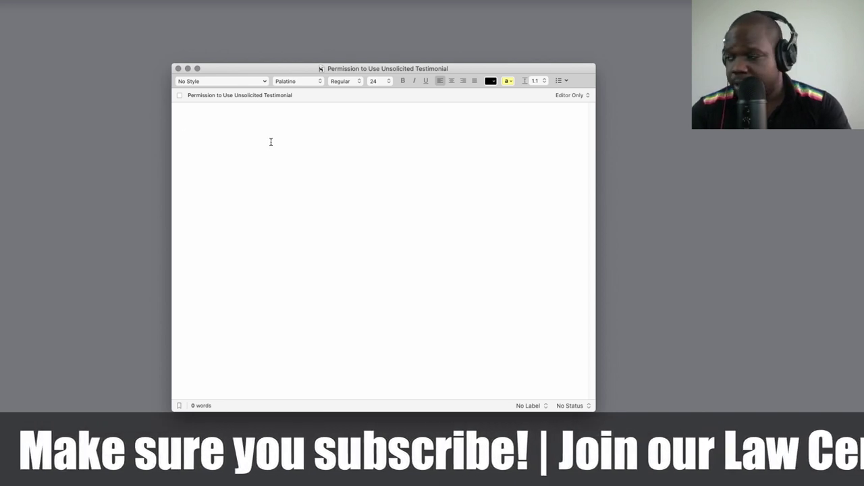
{"action": "key", "text": "super+b"}
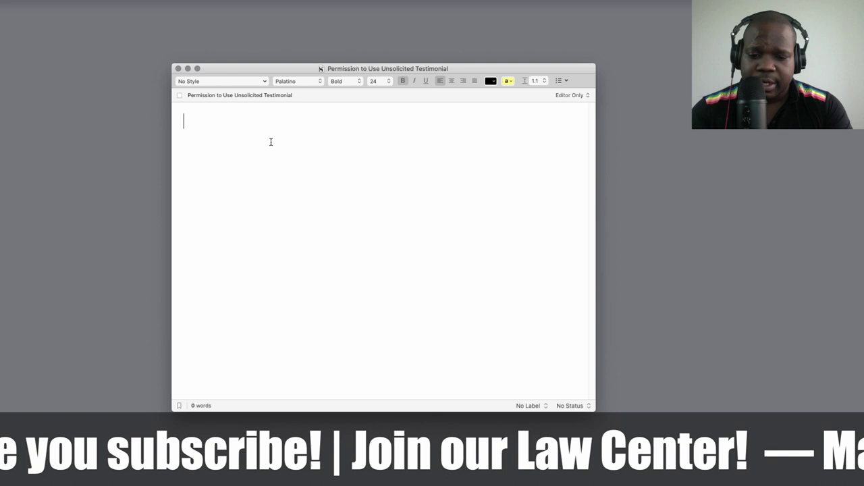
{"action": "type", "text": "Subject: "}
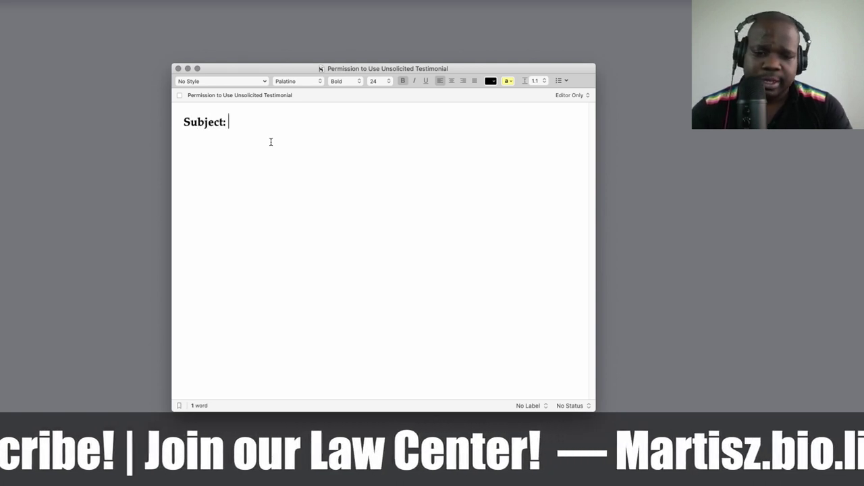
{"action": "type", "text": "permission"}
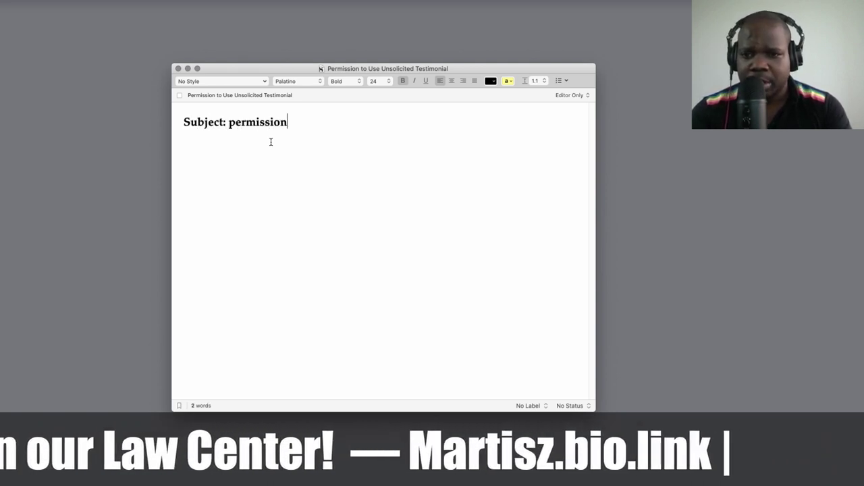
{"action": "type", "text": " to use unsolicited testimonial"}
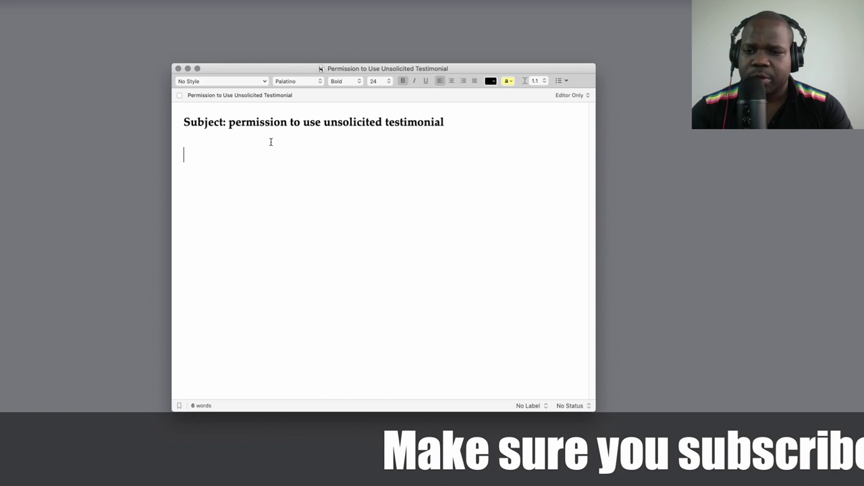
Type the greeting 'Dear [Name],' in regular text with only the [Name] placeholder bolded.
{"action": "key", "text": "super+b"}
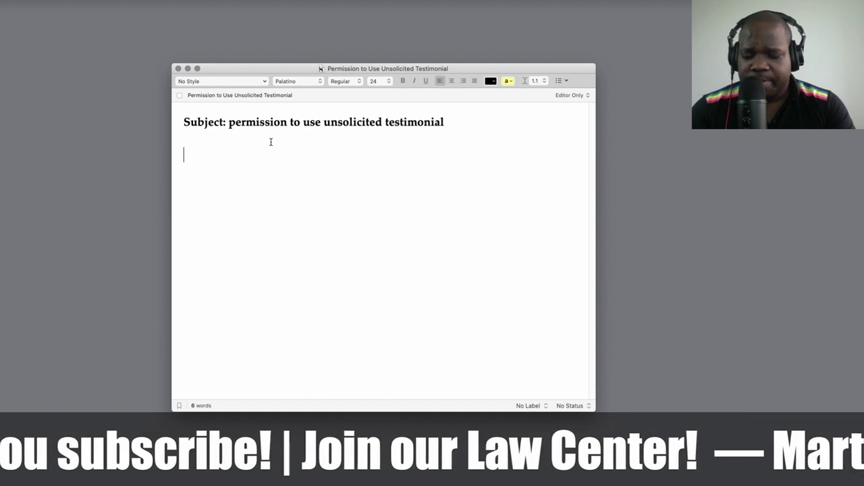
{"action": "type", "text": "Dear [N"}
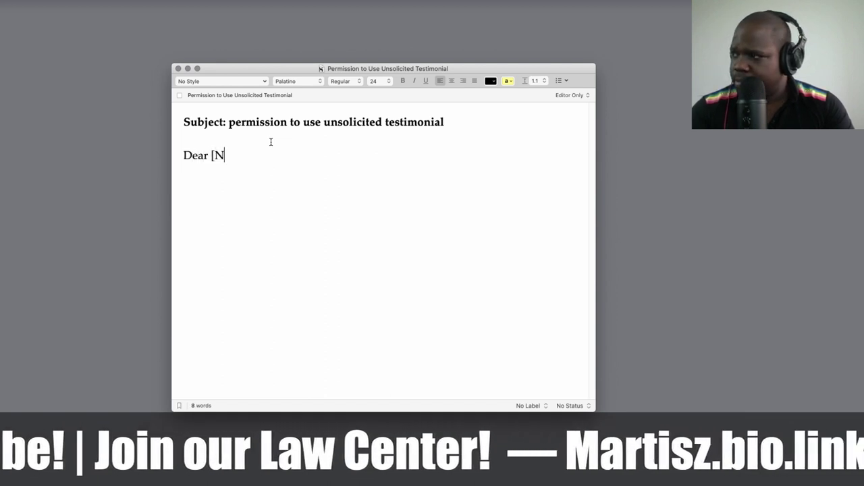
{"action": "type", "text": "ame]"}
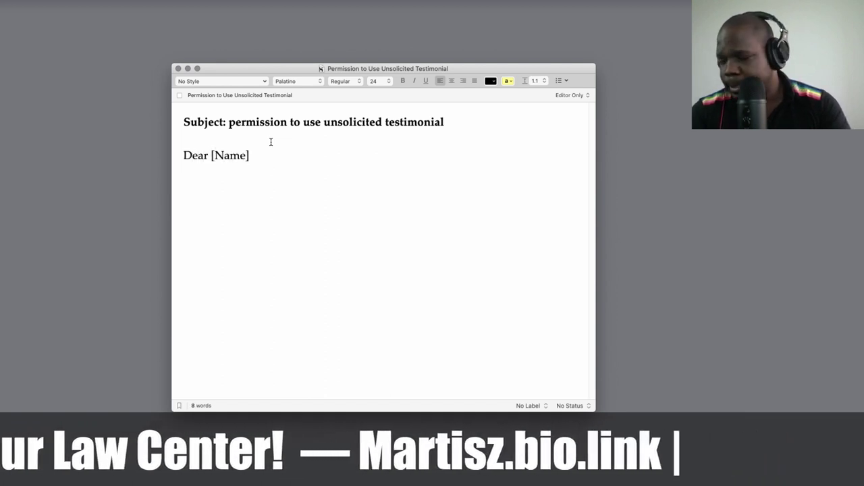
{"action": "type", "text": ","}
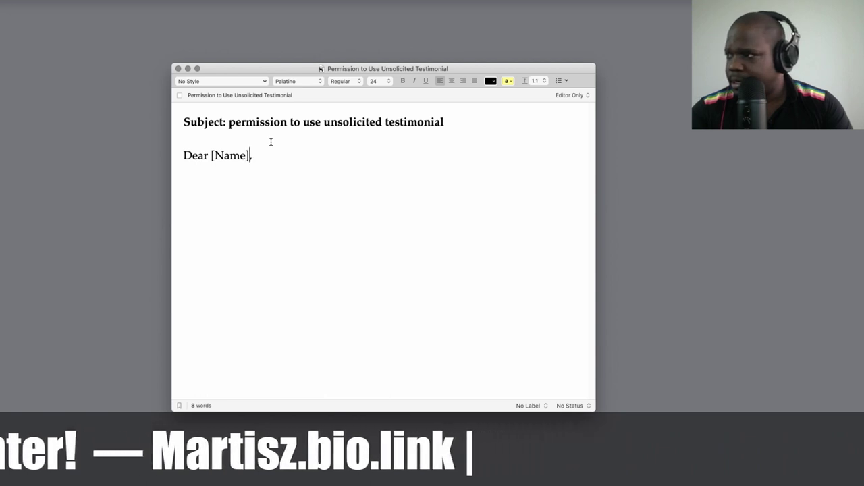
{"action": "key", "text": "shift+Left"}
{"action": "key", "text": "shift+Left"}
{"action": "key", "text": "shift+Left"}
{"action": "key", "text": "shift+Left"}
{"action": "key", "text": "super+b"}
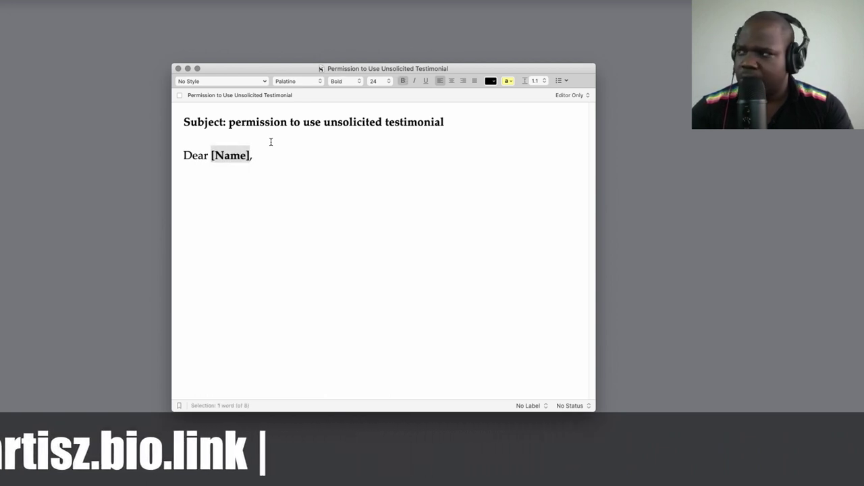
{"action": "key", "text": "Right"}
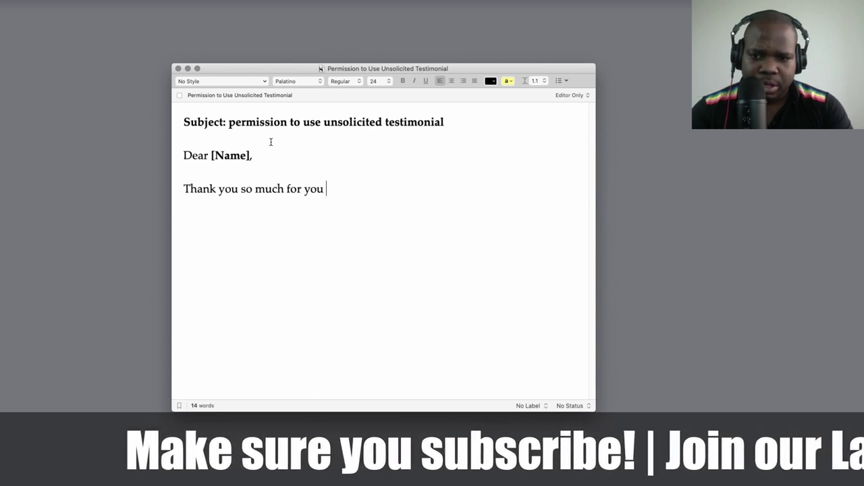
Finish the sentence with 'email. It's always nice to hear when things are going right!'.
{"action": "type", "text": "emai"}
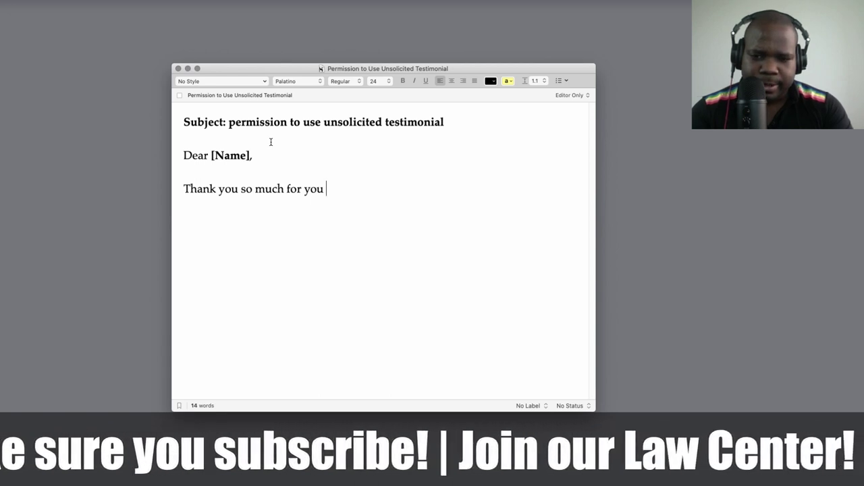
{"action": "type", "text": "l. It’s always nice to hea"}
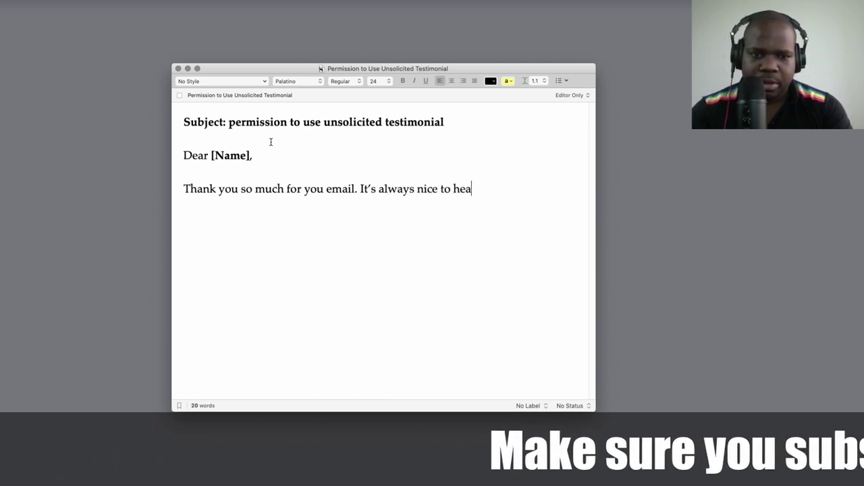
{"action": "type", "text": "things "}
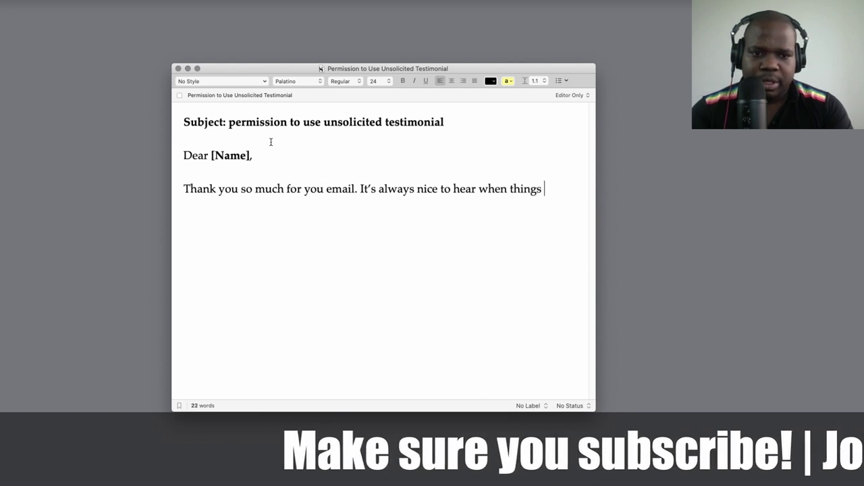
{"action": "type", "text": "are going right!"}
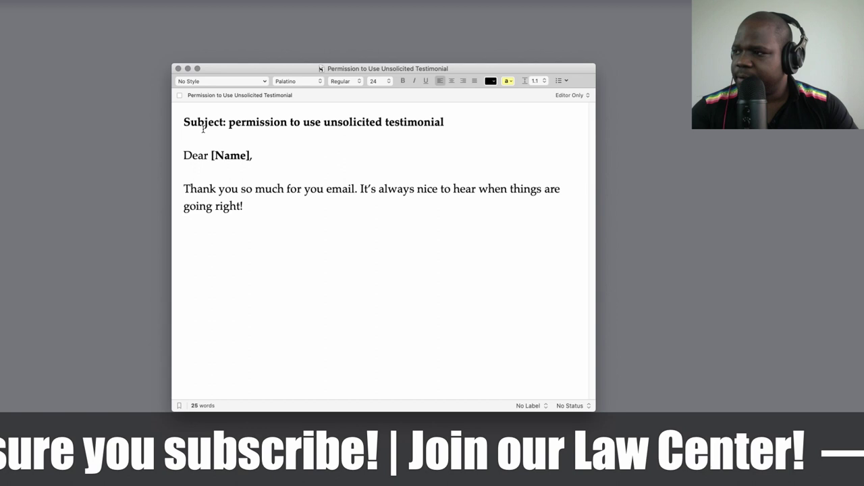
Turn 'email' in the thank-you line into a bold '[email/message/letter]' placeholder.
{"action": "left_click", "coordinate": [356, 189]}
{"action": "type", "text": "]"}
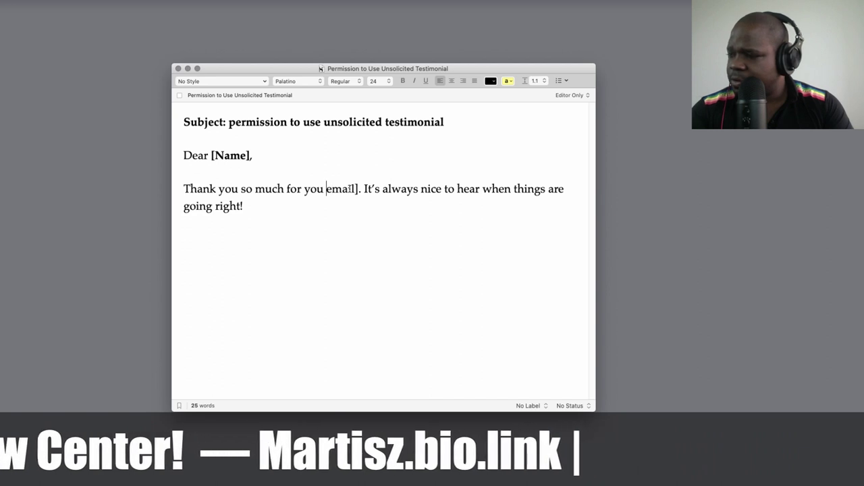
{"action": "key", "text": "Left"}
{"action": "key", "text": "Left"}
{"action": "key", "text": "Left"}
{"action": "type", "text": "[email"}
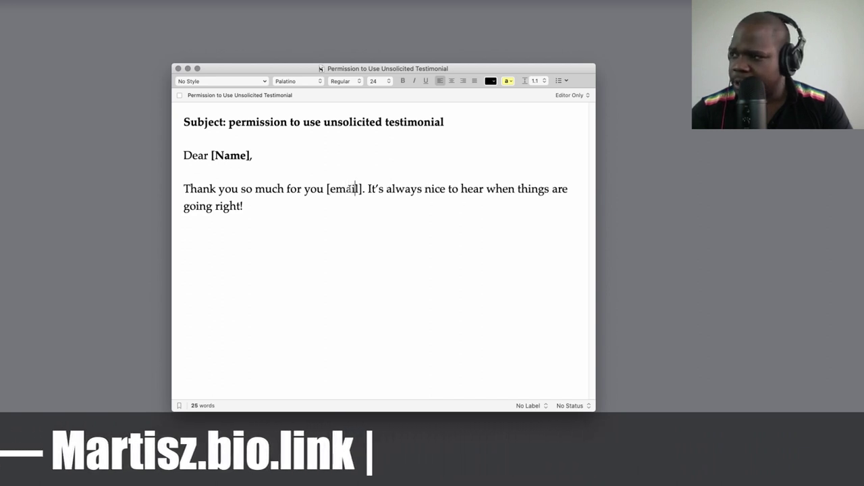
{"action": "type", "text": "/message"}
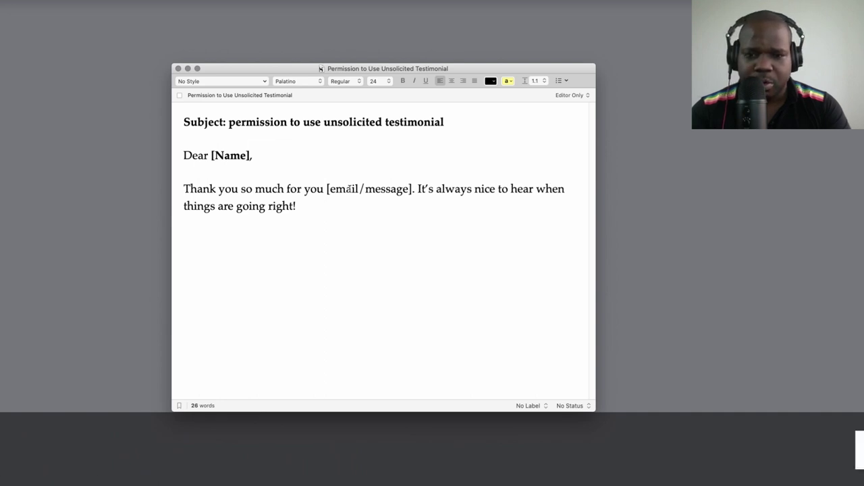
{"action": "type", "text": "/letter"}
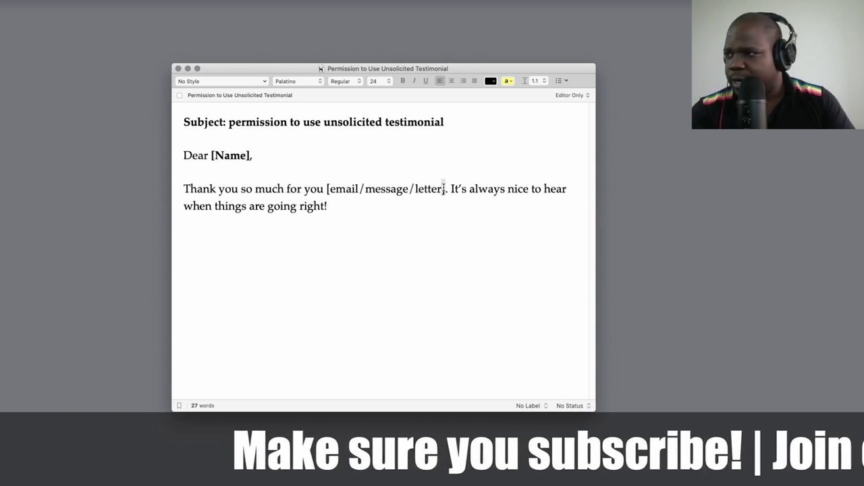
{"action": "key", "text": "shift+Left"}
{"action": "key", "text": "shift+Left"}
{"action": "key", "text": "shift+Left"}
{"action": "key", "text": "shift+Left"}
{"action": "key", "text": "shift+Left"}
{"action": "key", "text": "shift+Left"}
{"action": "key", "text": "shift+Left"}
{"action": "key", "text": "shift+Left"}
{"action": "key", "text": "shift+Left"}
{"action": "key", "text": "shift+Left"}
{"action": "key", "text": "shift+Left"}
{"action": "key", "text": "shift+Left"}
{"action": "key", "text": "shift+Left"}
{"action": "key", "text": "shift+Left"}
{"action": "key", "text": "shift+Left"}
{"action": "key", "text": "shift+Left"}
{"action": "key", "text": "shift+Left"}
{"action": "key", "text": "shift+Left"}
{"action": "key", "text": "shift+Left"}
{"action": "key", "text": "shift+Left"}
{"action": "key", "text": "shift+Left"}
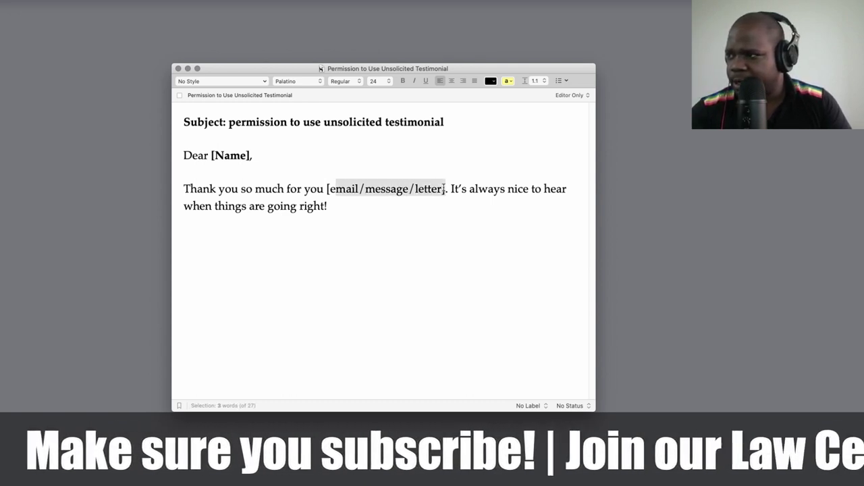
{"action": "key", "text": "super+b"}
{"action": "left_click", "coordinate": [453, 203]}
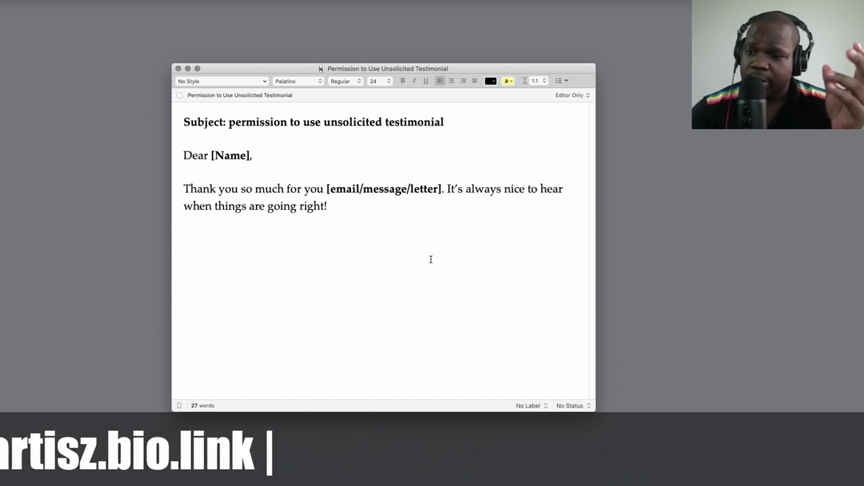
Begin the request 'You've said such positive things about us that I'd like to quote from this' plus bold [email/message/letter].
{"action": "type", "text": "You’"}
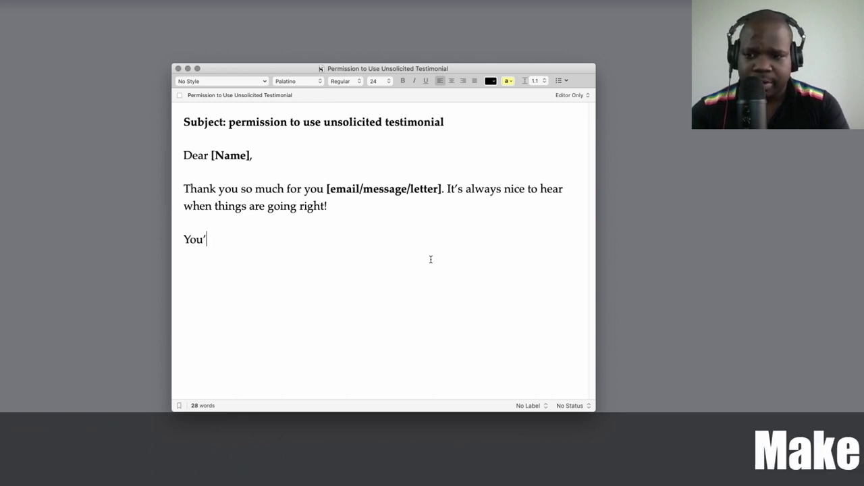
{"action": "type", "text": "ou've said "}
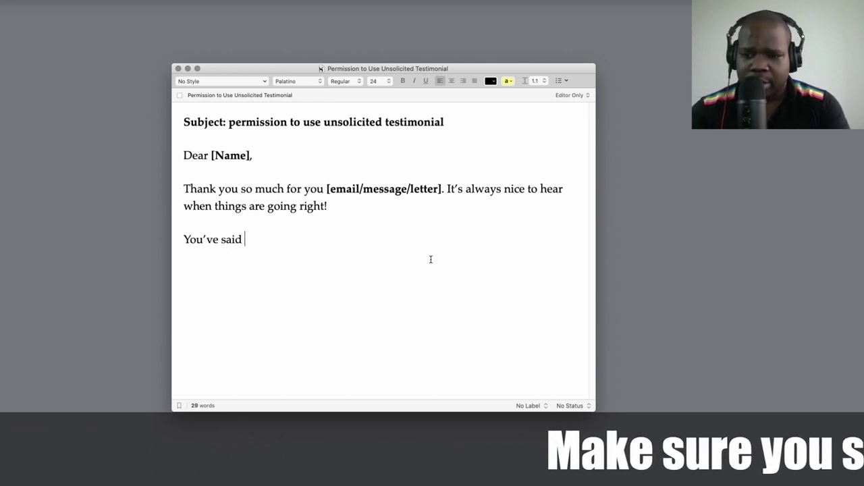
{"action": "type", "text": "such posi"}
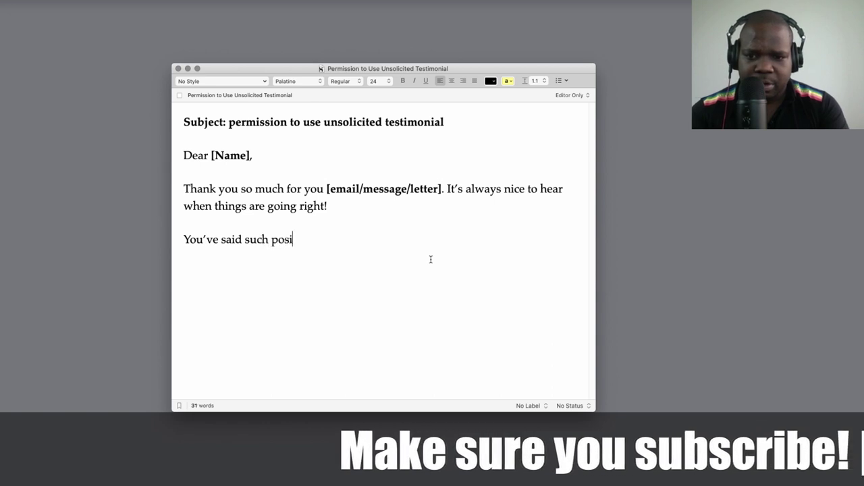
{"action": "type", "text": "tive things about us that"}
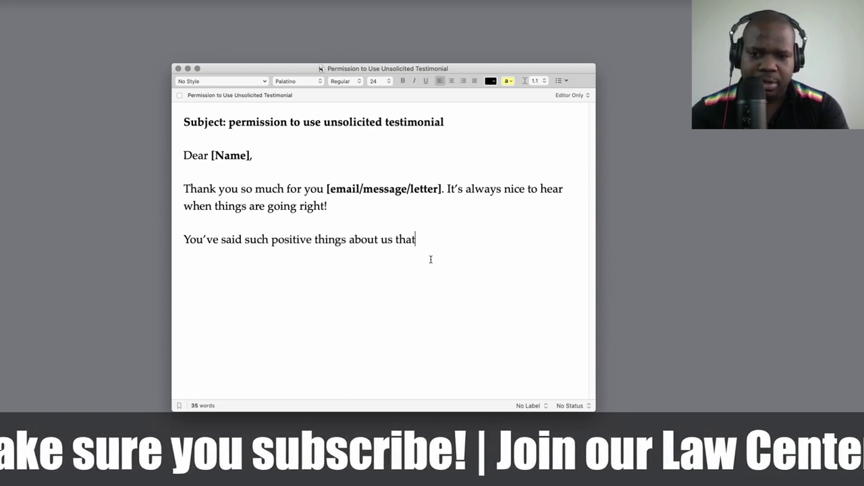
{"action": "type", "text": " I'd like to quote from this"}
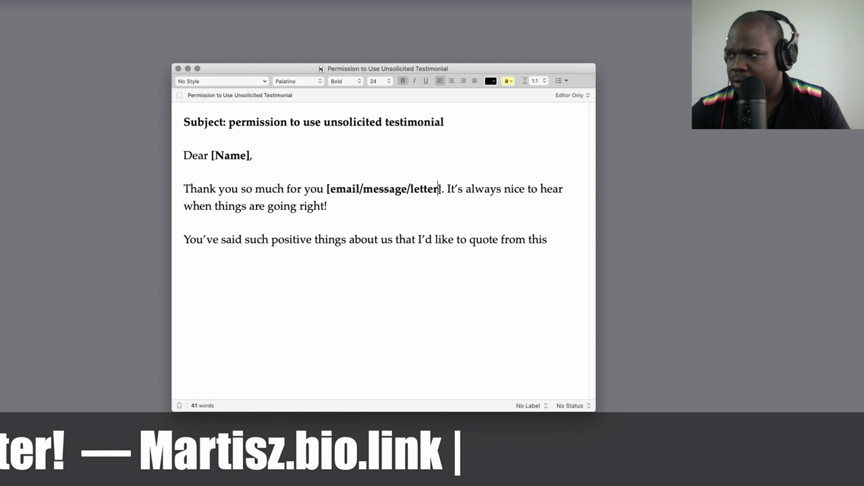
{"action": "double_click", "coordinate": [439, 189]}
{"action": "left_click_drag", "start_coordinate": [441, 189], "coordinate": [326, 189]}
{"action": "key", "text": "super+c"}
{"action": "left_click", "coordinate": [552, 241]}
{"action": "key", "text": "super+v"}
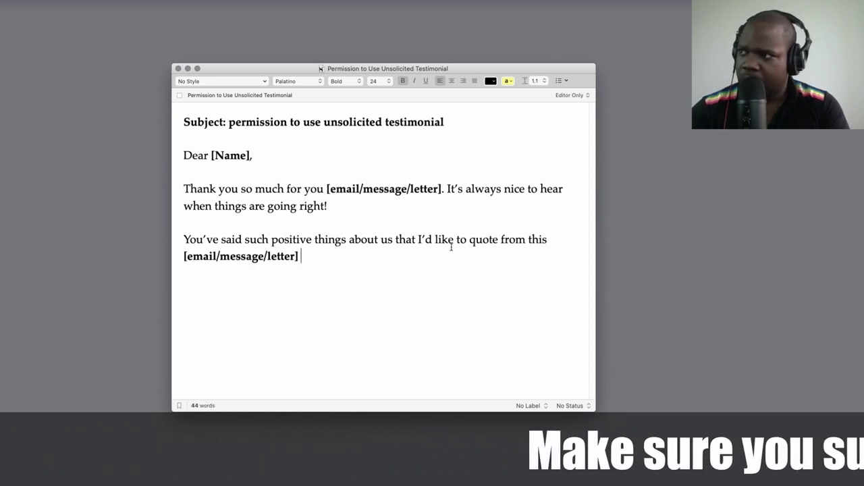
{"action": "key", "text": "super+b"}
Continue with 'in the ads, brochures, direct mail packages…' ending in a bold [product/services] placeholder.
{"action": "type", "text": "in the ads, br"}
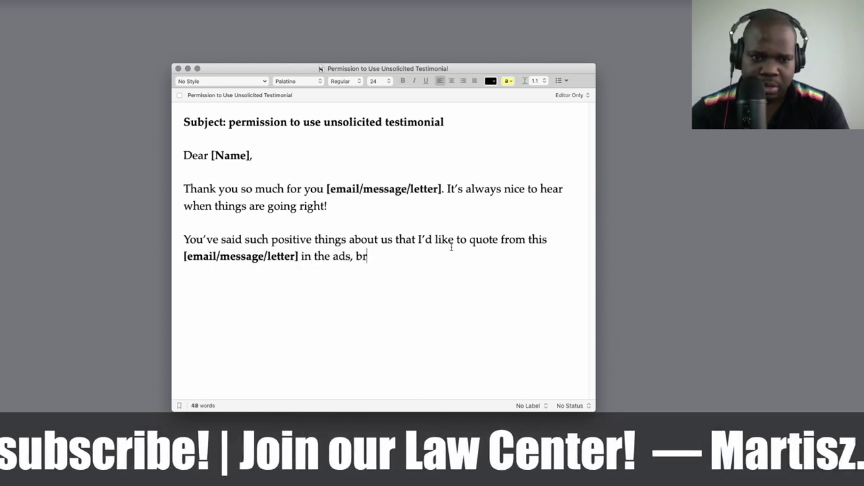
{"action": "type", "text": "chures, direct mail packages"}
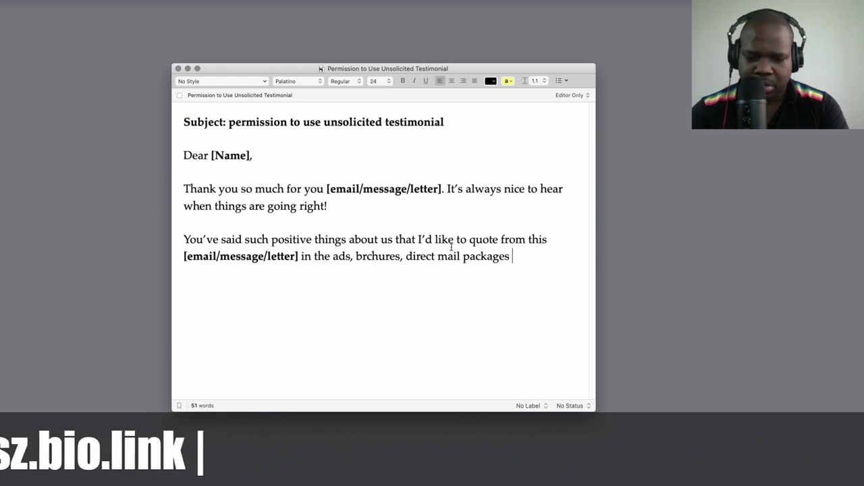
{"action": "type", "text": ", and other promotions I use to market out"}
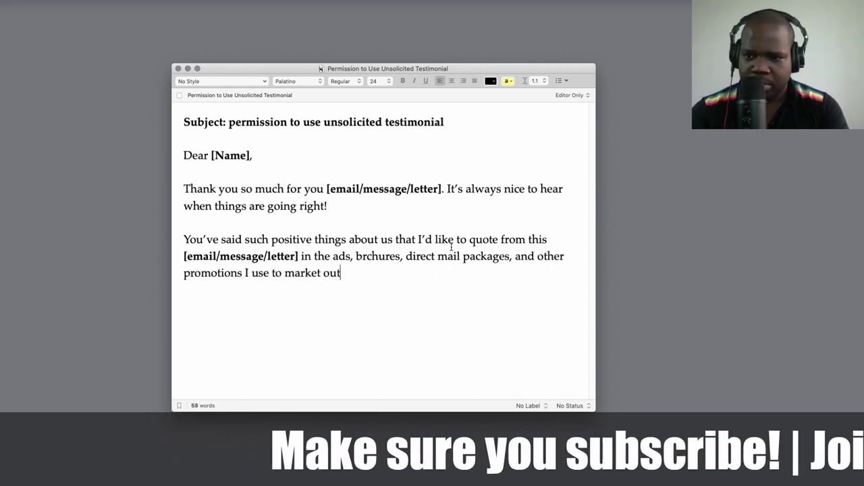
{"action": "key", "text": "BackSpace"}
{"action": "type", "text": "r company"}
{"action": "type", "text": "'s product/services"}
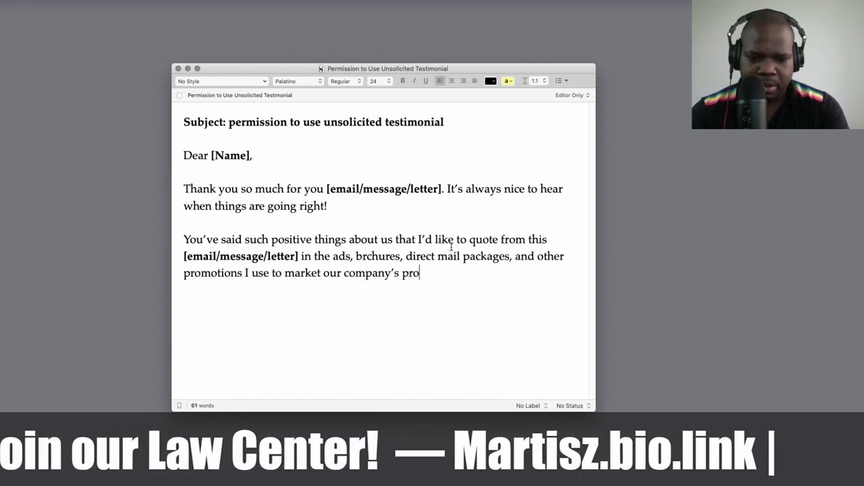
{"action": "key", "text": "Left"}
{"action": "key", "text": "Left"}
{"action": "key", "text": "Left"}
{"action": "key", "text": "Left"}
{"action": "key", "text": "Left"}
{"action": "key", "text": "Left"}
{"action": "key", "text": "Left"}
{"action": "key", "text": "Left"}
{"action": "key", "text": "Left"}
{"action": "key", "text": "Left"}
{"action": "key", "text": "Left"}
{"action": "key", "text": "Left"}
{"action": "type", "text": "["}
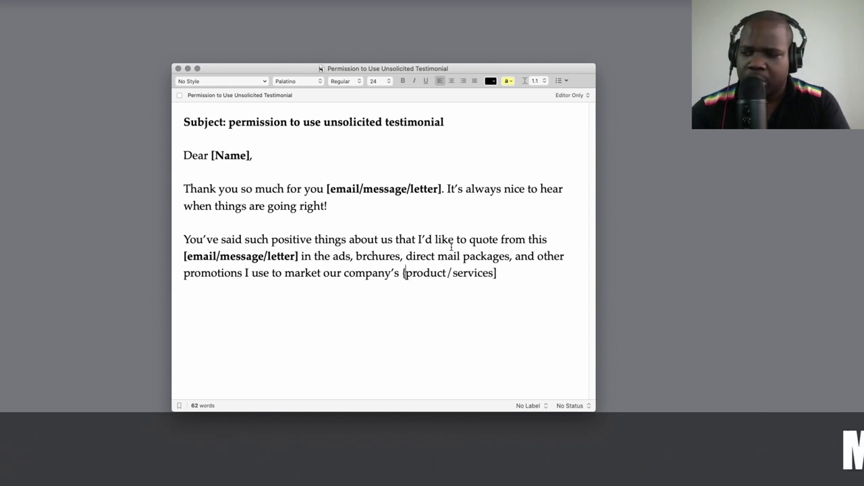
{"action": "key", "text": "shift+Right"}
{"action": "key", "text": "shift+Right"}
{"action": "key", "text": "shift+Right"}
{"action": "key", "text": "shift+Right"}
{"action": "key", "text": "shift+Right"}
{"action": "key", "text": "shift+Right"}
{"action": "key", "text": "shift+Right"}
{"action": "key", "text": "shift+Right"}
{"action": "key", "text": "shift+Right"}
{"action": "key", "text": "shift+Right"}
{"action": "key", "text": "shift+Right"}
{"action": "key", "text": "shift+Right"}
{"action": "key", "text": "shift+Right"}
{"action": "key", "text": "shift+Right"}
{"action": "key", "text": "shift+Right"}
{"action": "key", "text": "shift+Right"}
{"action": "key", "text": "shift+Right"}
{"action": "key", "text": "shift+Right"}
{"action": "key", "text": "super+b"}
{"action": "key", "text": "Right"}
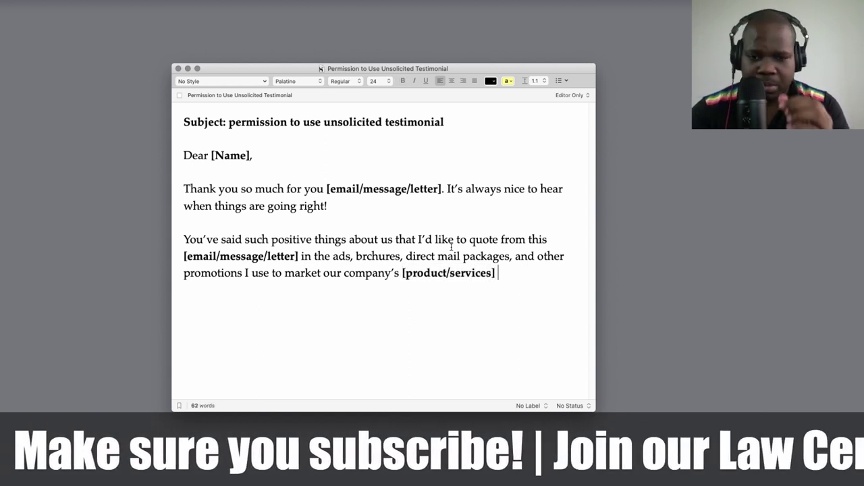
Finish the paragraph asking them to sign, ending 'Thank you once again!'.
{"action": "type", "text": "— with your permission"}
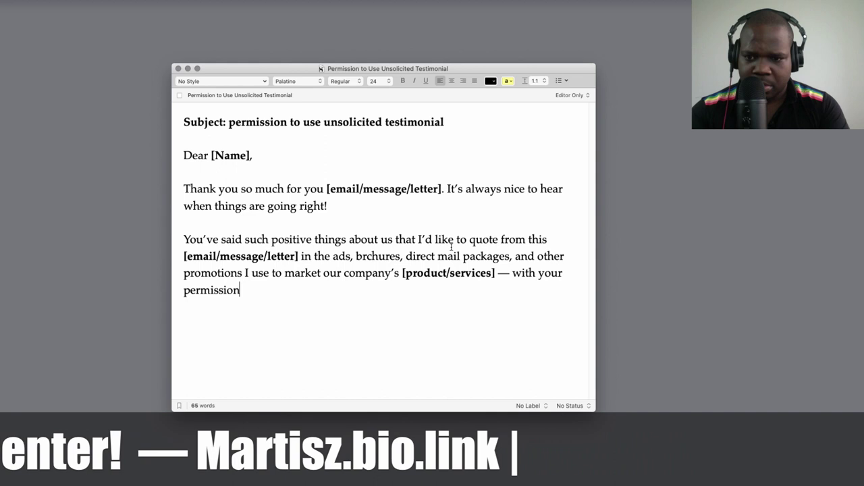
{"action": "type", "text": ", of course. If this is okay with you"}
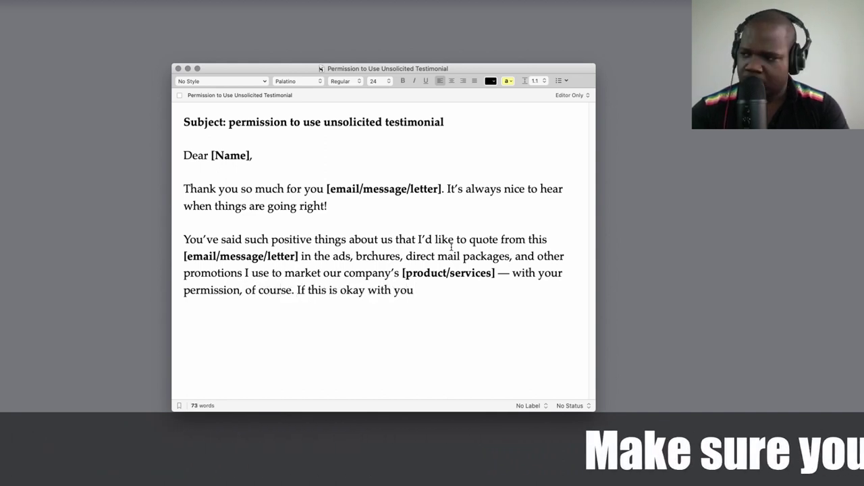
{"action": "type", "text": ", would you please sign the bottom of this "}
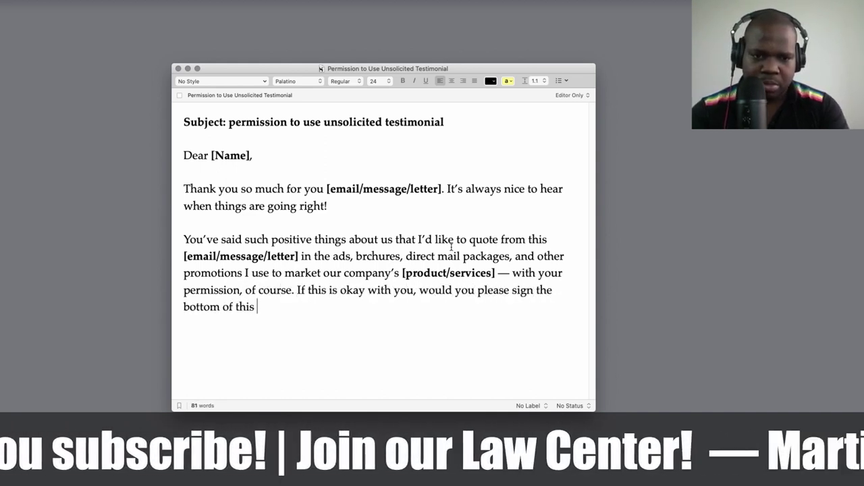
{"action": "type", "text": "letter and send it back to me in the enclosed envelope"}
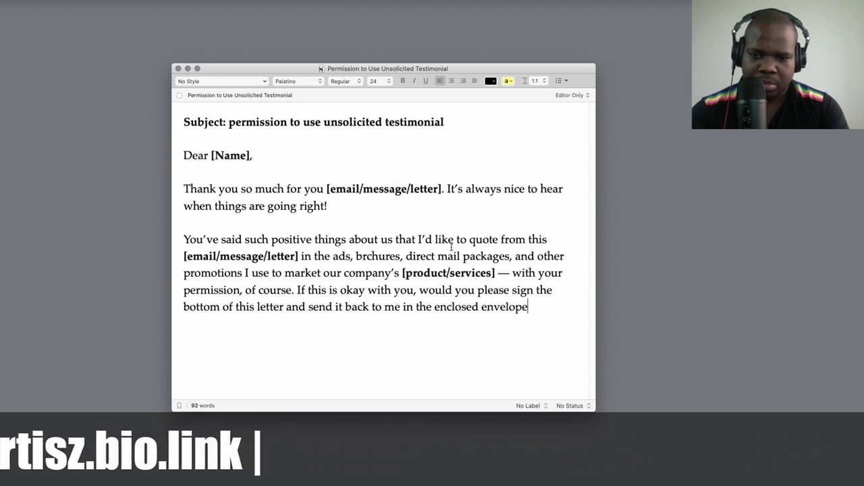
{"action": "type", "text": "? ( The secon"}
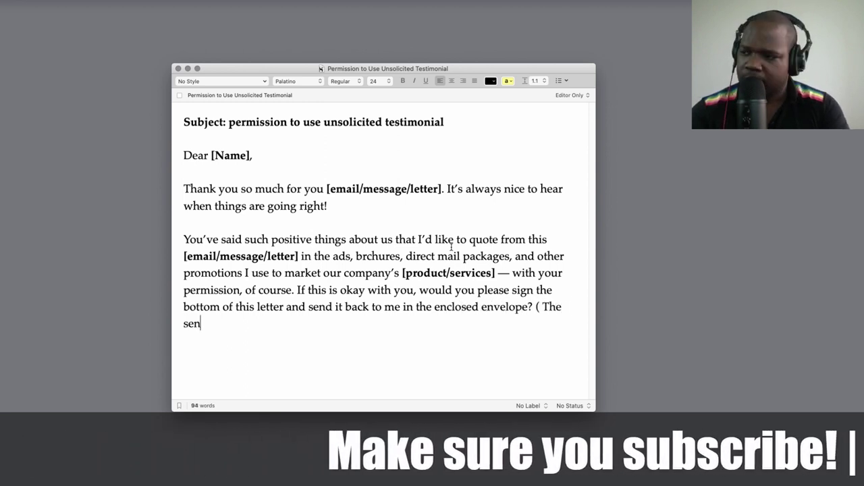
{"action": "key", "text": "BackSpace"}
{"action": "type", "text": "cond copy is "}
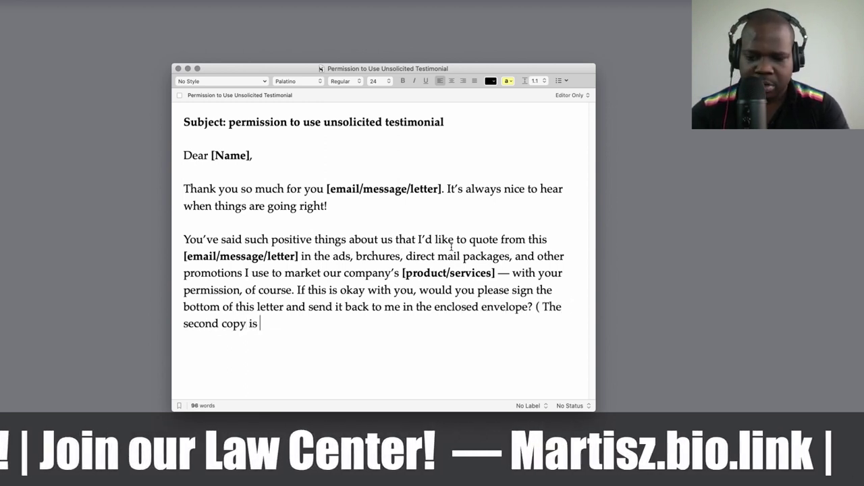
{"action": "type", "text": "for your files.) Thank you once again!"}
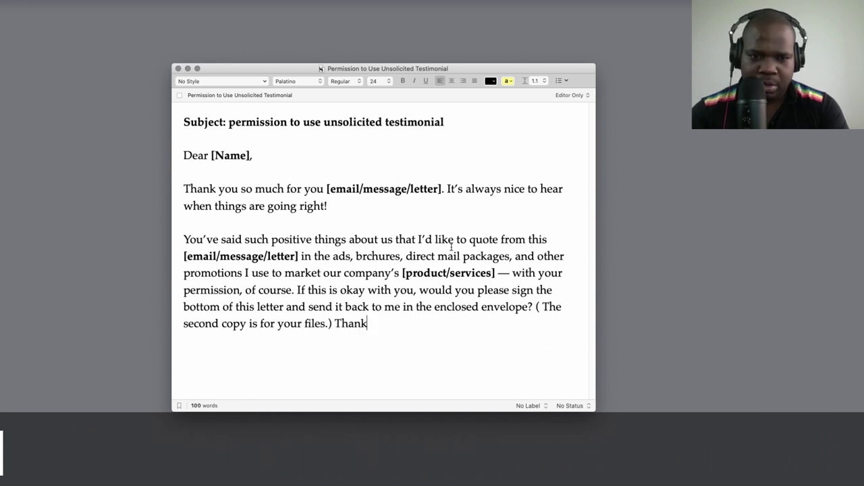
{"action": "key", "text": "Return"}
{"action": "key", "text": "Return"}
{"action": "key", "text": "Return"}
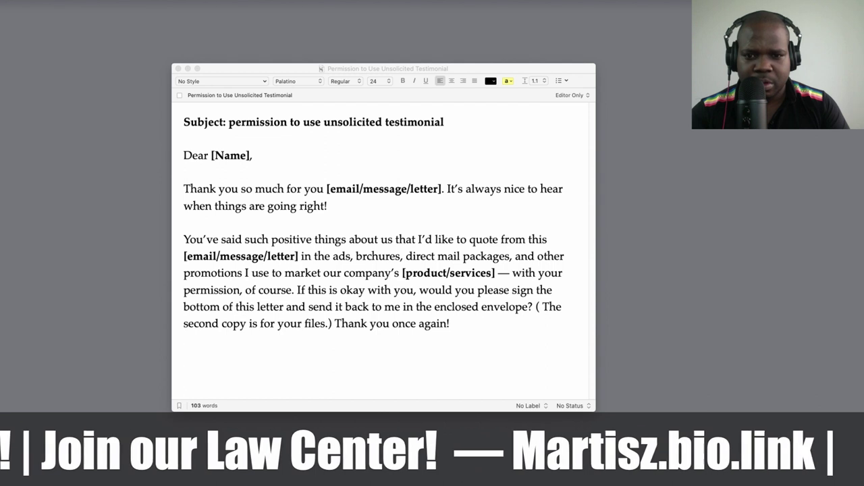
Paste the 'Sincerely,' signature block with bold Your name, Company, Phone number and Telegram lines, plus blank lines.
{"action": "left_click", "coordinate": [452, 352]}
{"action": "key", "text": "super+v"}
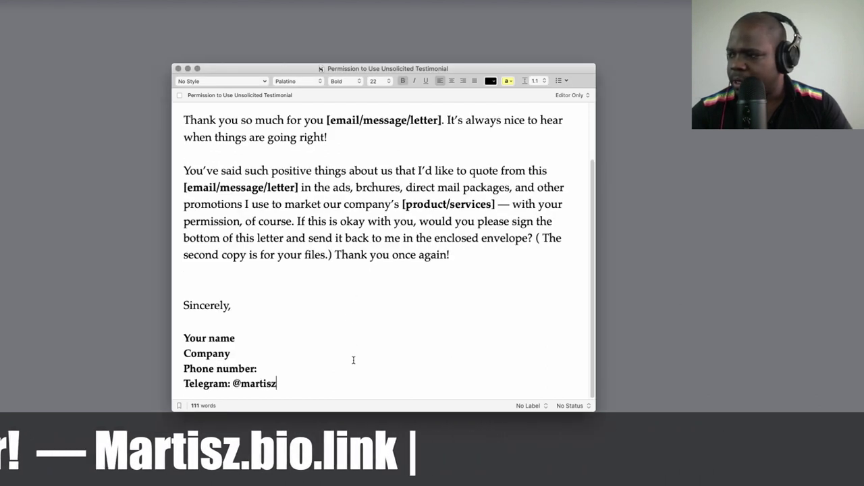
{"action": "key", "text": "Return"}
{"action": "key", "text": "Return"}
{"action": "key", "text": "Return"}
{"action": "key", "text": "Return"}
{"action": "key", "text": "Return"}
{"action": "key", "text": "Return"}
{"action": "key", "text": "Return"}
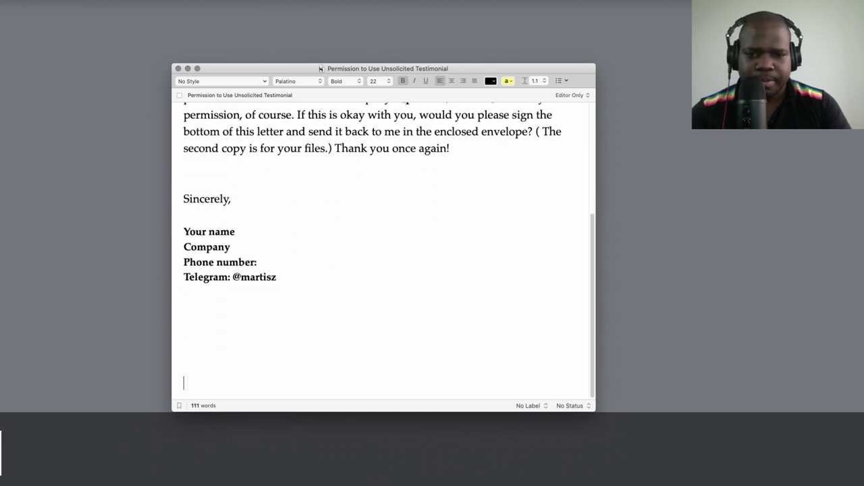
{"action": "key", "text": "super+Tab"}
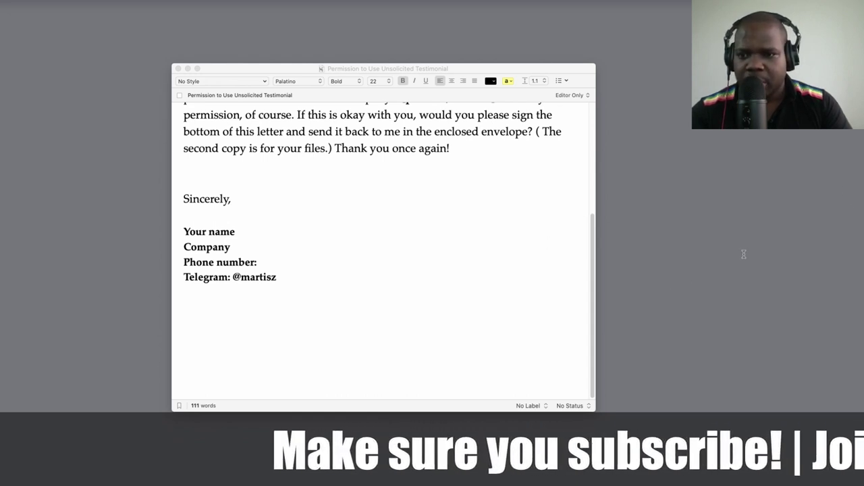
Add a bold '[Different page]' note below the signature and resume regular text on a new line.
{"action": "left_click", "coordinate": [281, 340]}
{"action": "left_click", "coordinate": [282, 338]}
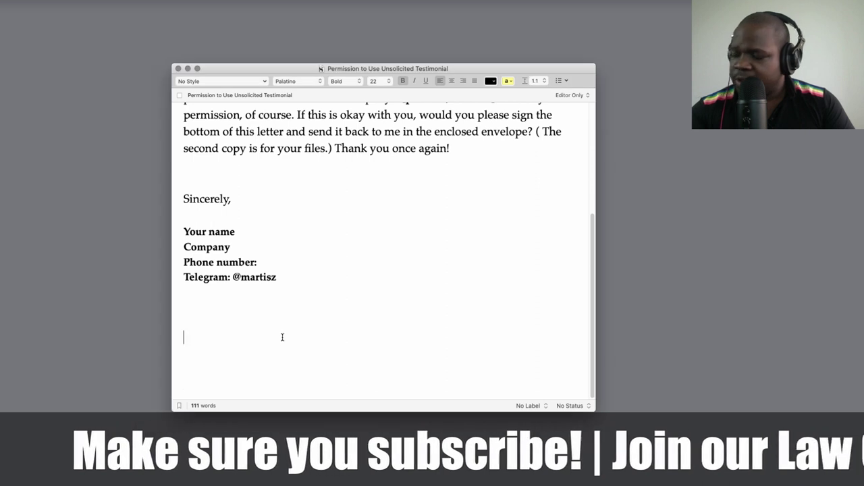
{"action": "type", "text": "Dif"}
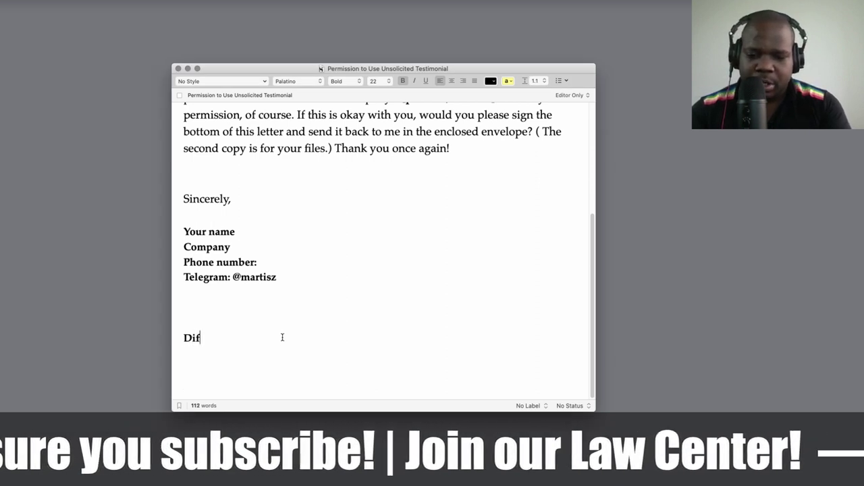
{"action": "type", "text": "ferent pag"}
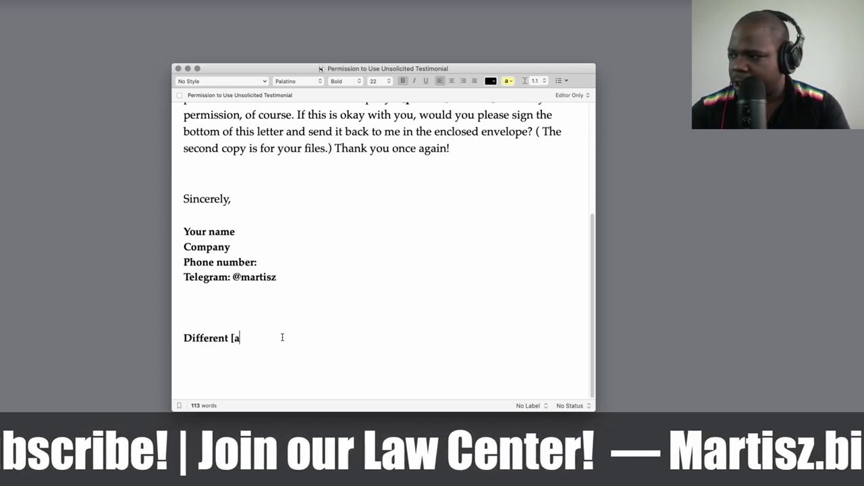
{"action": "type", "text": "e"}
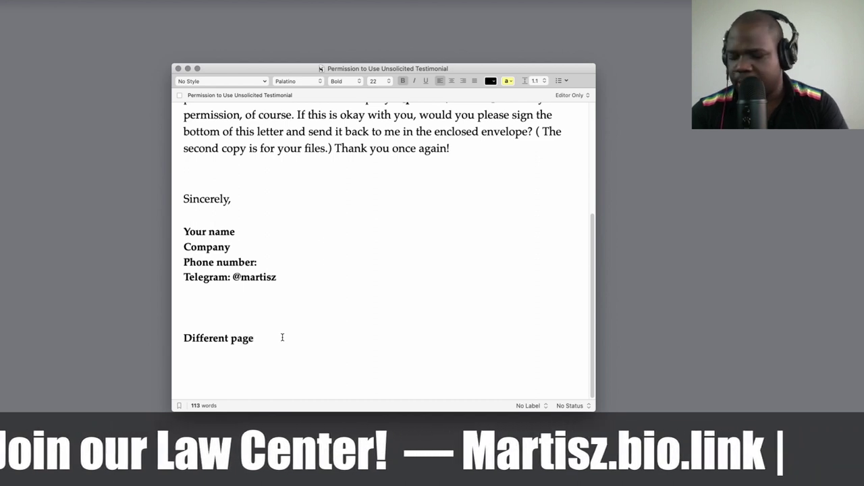
{"action": "key", "text": "Left"}
{"action": "key", "text": "Left"}
{"action": "key", "text": "Left"}
{"action": "key", "text": "Left"}
{"action": "key", "text": "Left"}
{"action": "key", "text": "Left"}
{"action": "key", "text": "Left"}
{"action": "key", "text": "Left"}
{"action": "key", "text": "Left"}
{"action": "key", "text": "Left"}
{"action": "key", "text": "Left"}
{"action": "key", "text": "Left"}
{"action": "key", "text": "Left"}
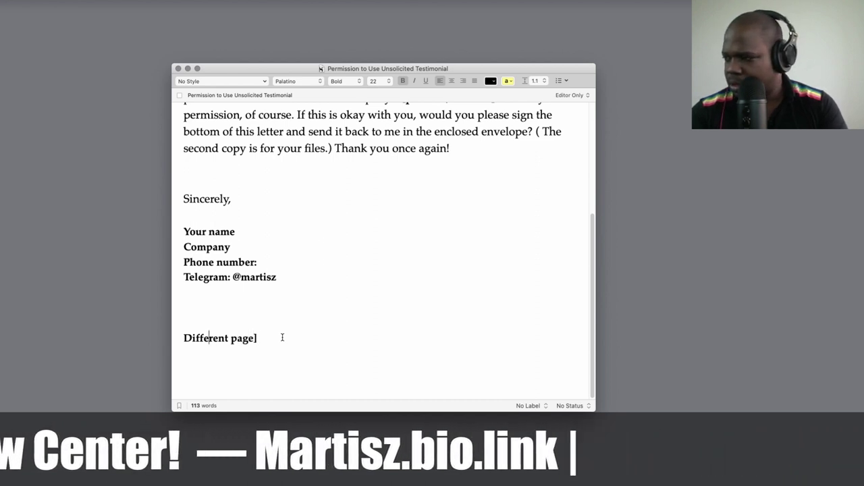
{"action": "type", "text": "["}
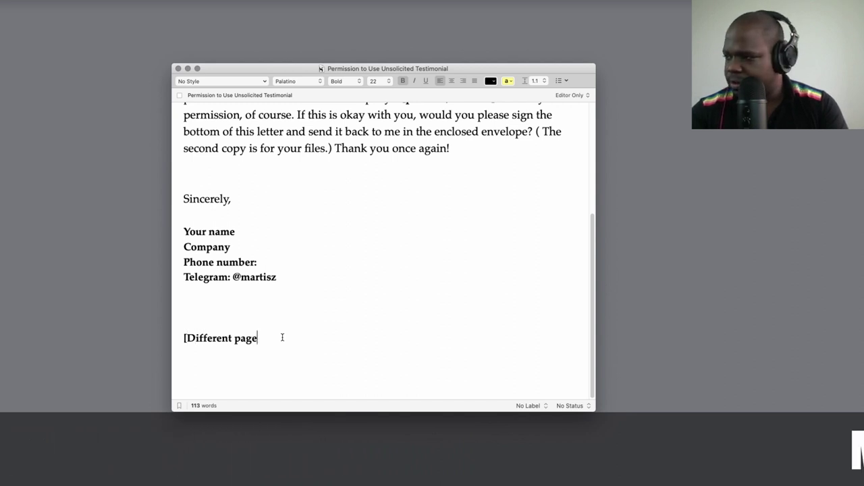
{"action": "key", "text": "super+b"}
{"action": "key", "text": "Return"}
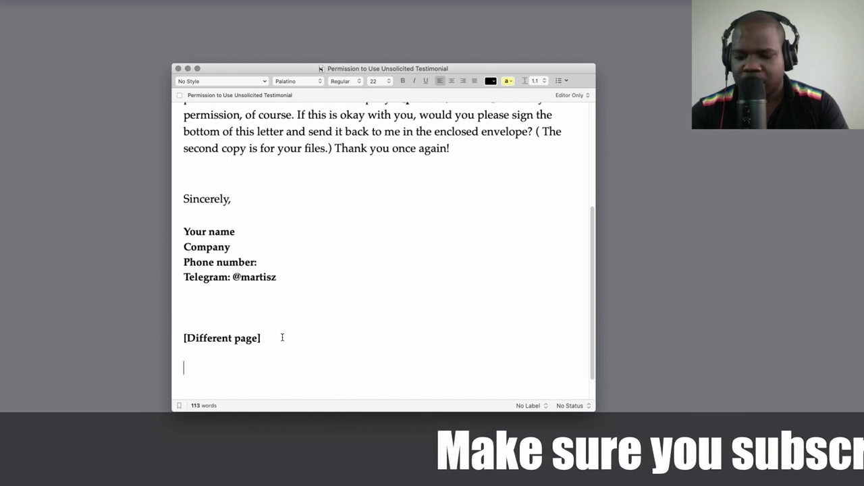
Type 'YOU HAVE MY PERMISSION TO QUOTE FROM THE' followed by a bold [EMAIL, MESSAGE/LETTER] placeholder.
{"action": "type", "text": "YO"}
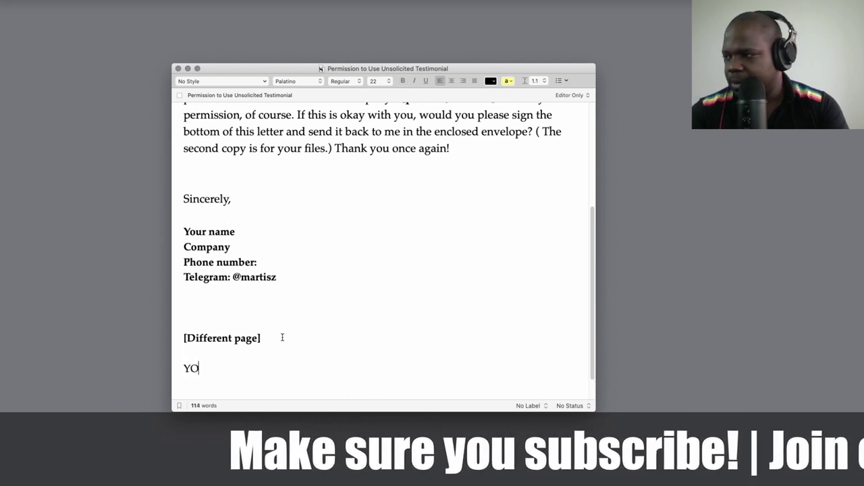
{"action": "type", "text": "U"}
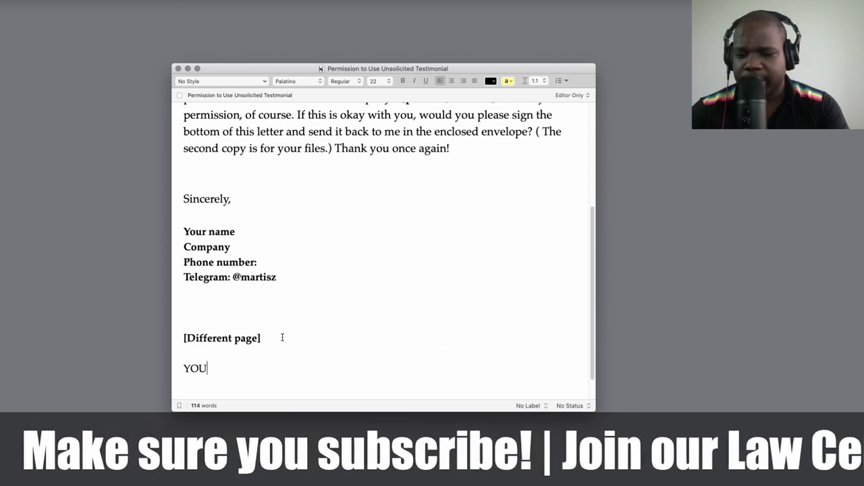
{"action": "type", "text": " HAVE MY "}
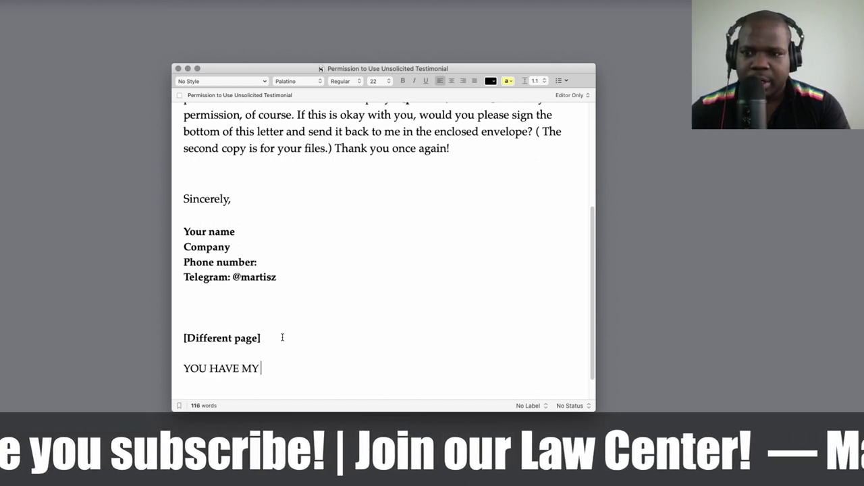
{"action": "type", "text": "PERMISSION"}
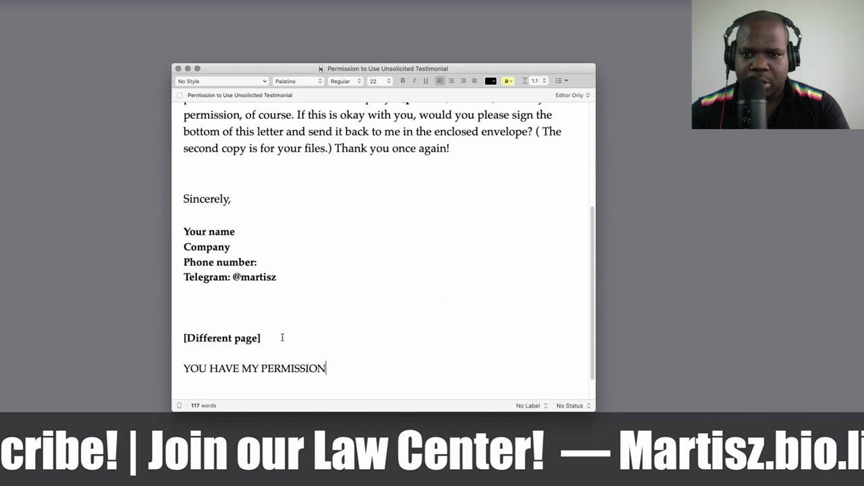
{"action": "type", "text": " TO QUOTE "}
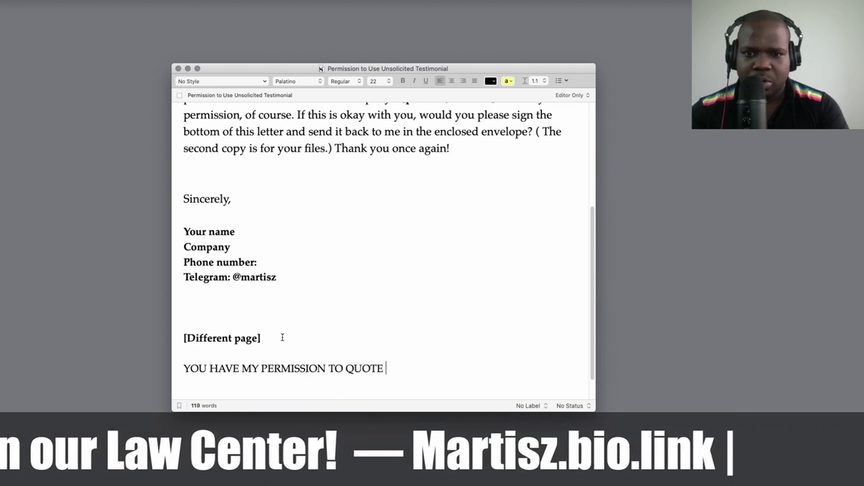
{"action": "type", "text": "FROM THE ATTACHE"}
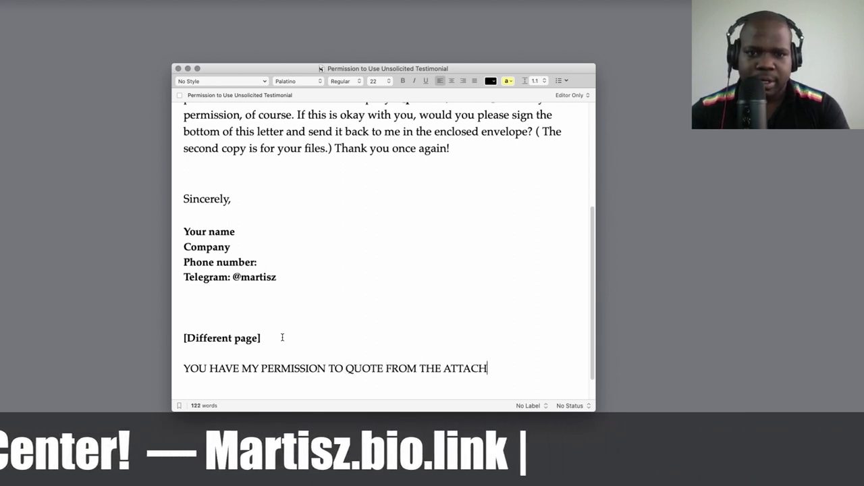
{"action": "key", "text": "BackSpace"}
{"action": "key", "text": "BackSpace"}
{"action": "key", "text": "BackSpace"}
{"action": "key", "text": "BackSpace"}
{"action": "key", "text": "BackSpace"}
{"action": "key", "text": "BackSpace"}
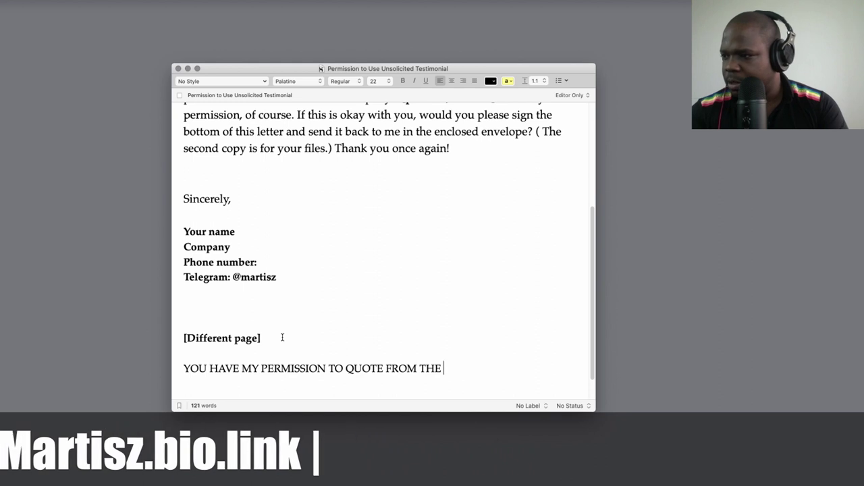
{"action": "scroll", "coordinate": [313, 269], "scroll_direction": "up", "scroll_amount": 3}
{"action": "scroll", "coordinate": [312, 269], "scroll_direction": "down", "scroll_amount": 3}
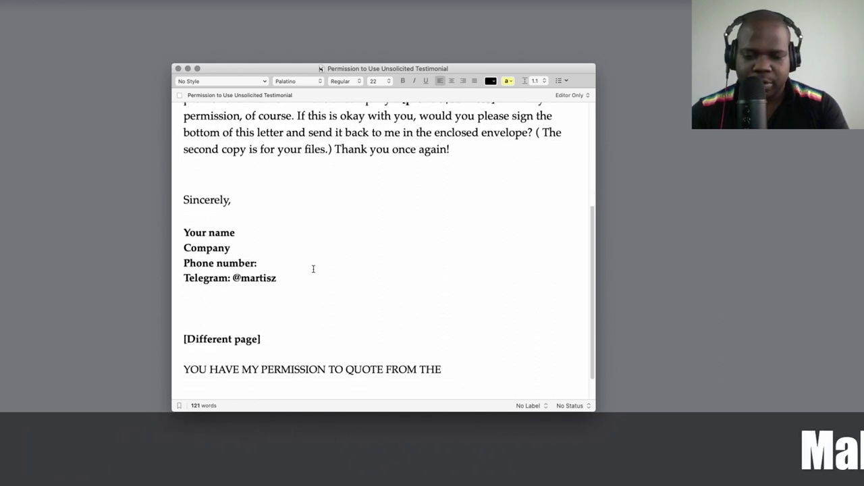
{"action": "key", "text": "super+b"}
{"action": "type", "text": "[EMAIL"}
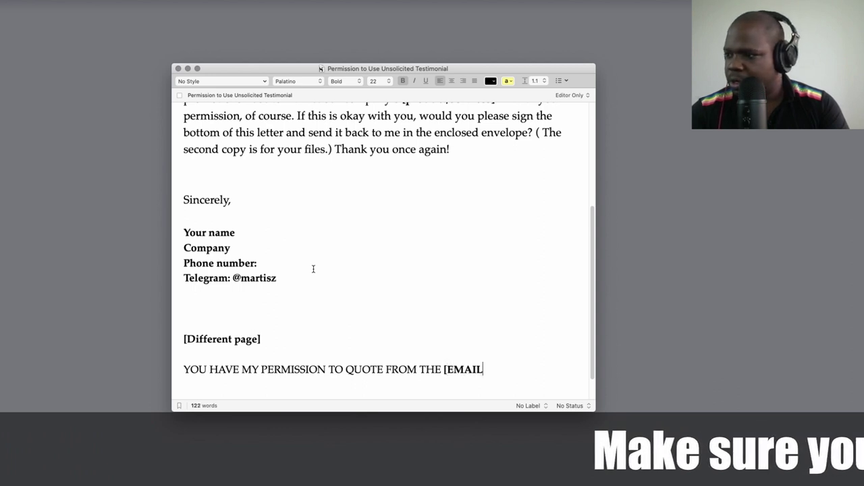
{"action": "key", "text": "BackSpace"}
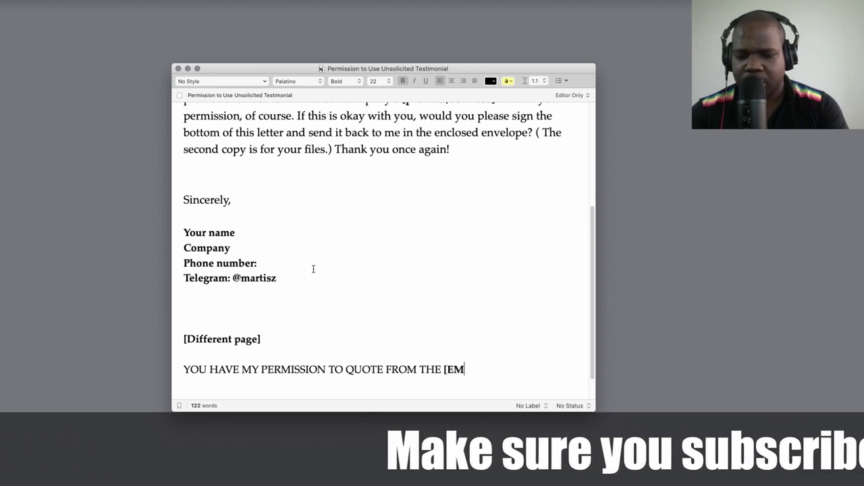
{"action": "type", "text": "AIL"}
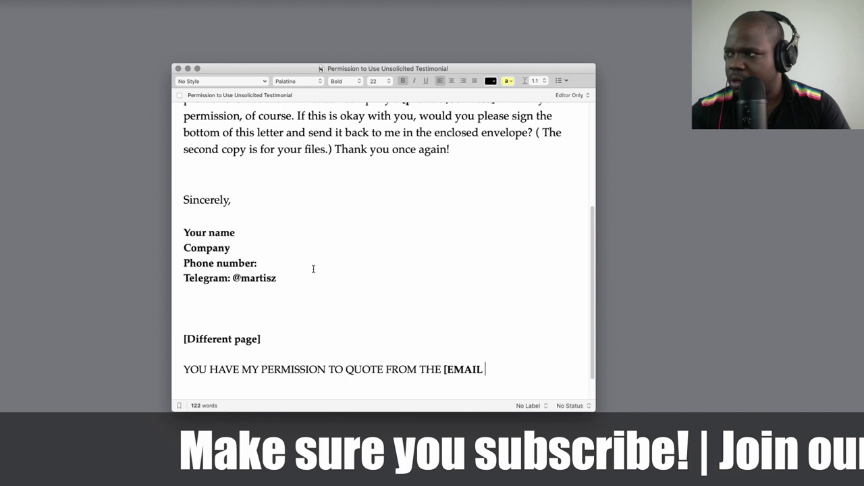
{"action": "scroll", "coordinate": [313, 268], "scroll_direction": "up", "scroll_amount": 3}
{"action": "scroll", "coordinate": [313, 269], "scroll_direction": "down", "scroll_amount": 3}
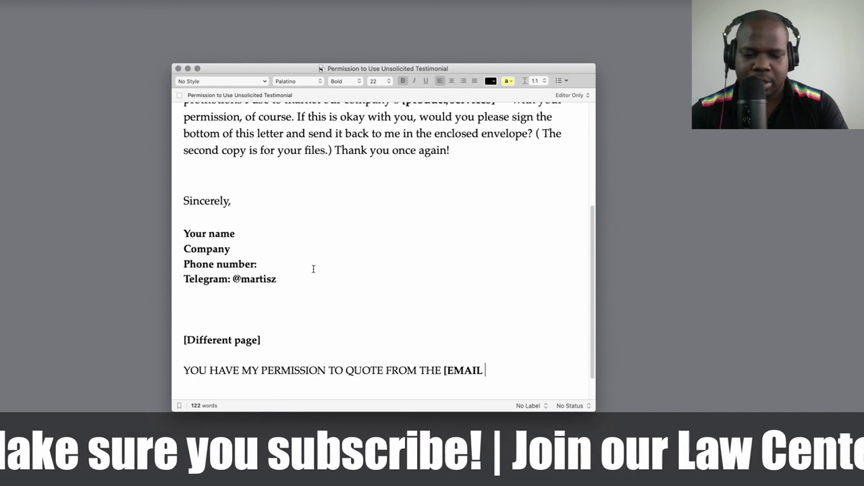
{"action": "type", "text": ", MESSAGE"}
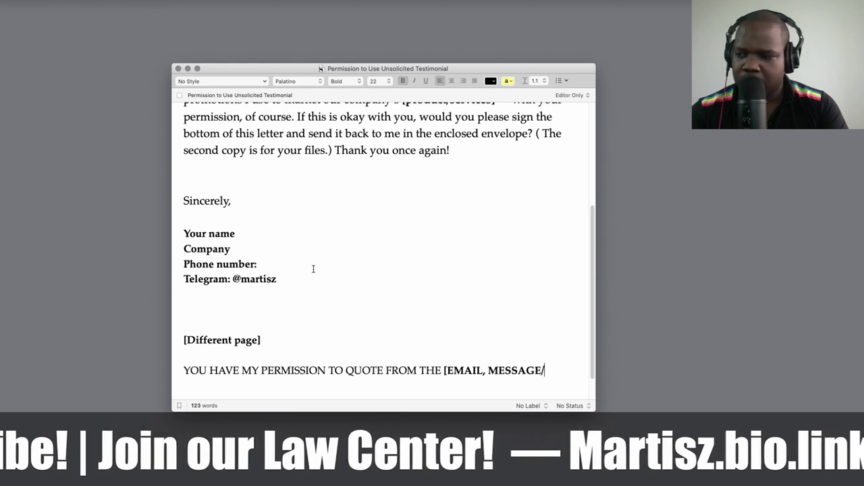
{"action": "type", "text": "/LETTER"}
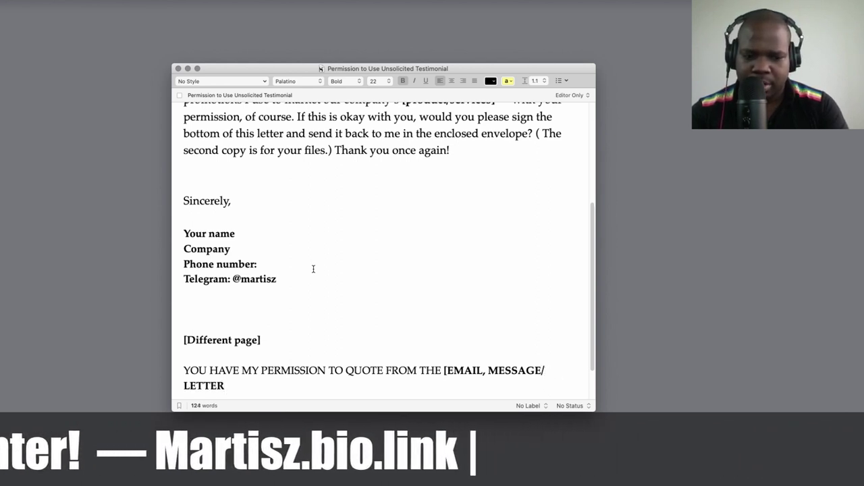
{"action": "key", "text": "Right"}
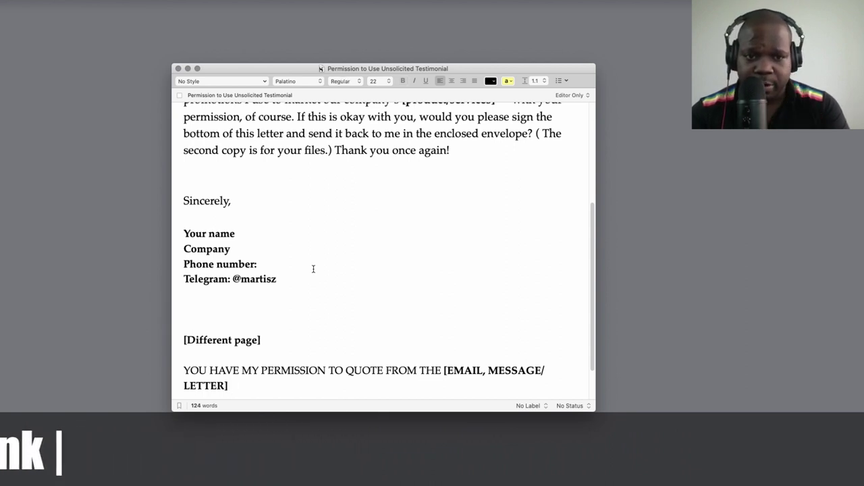
Continue with 'IN ADS, BROCHURES, MAIL, AND OTHER PROMOTIONS USE TO MARKET YOUR [PRODUCT/SERVICES]'.
{"action": "type", "text": "IN ADS"}
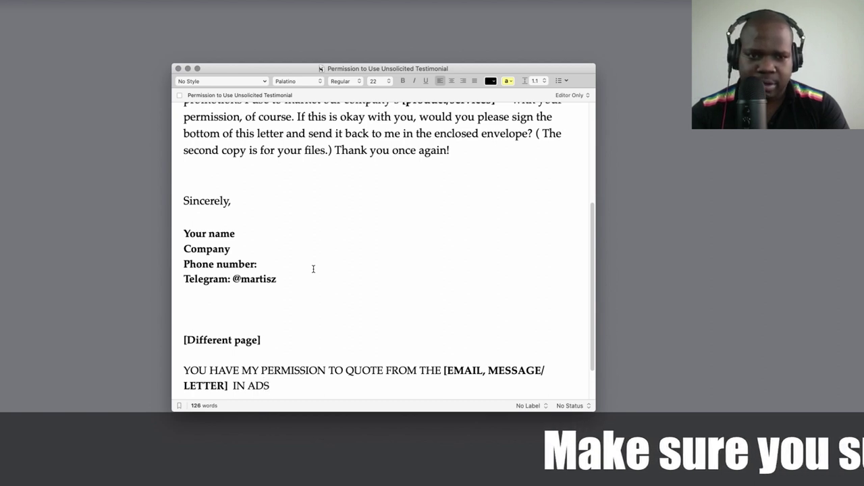
{"action": "type", "text": ", BRO"}
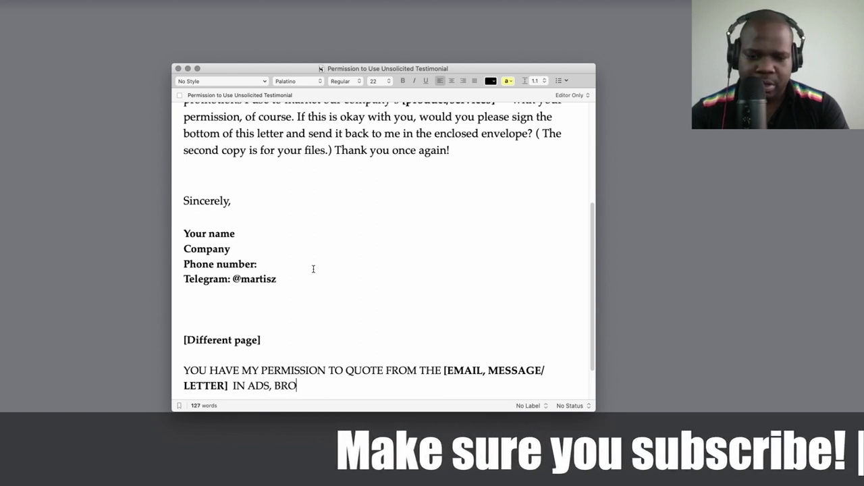
{"action": "type", "text": "CHU"}
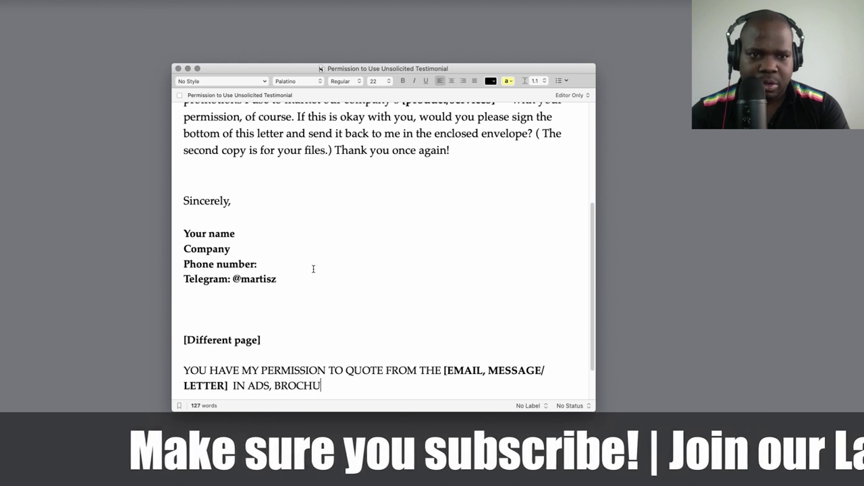
{"action": "type", "text": "RES, MAIL"}
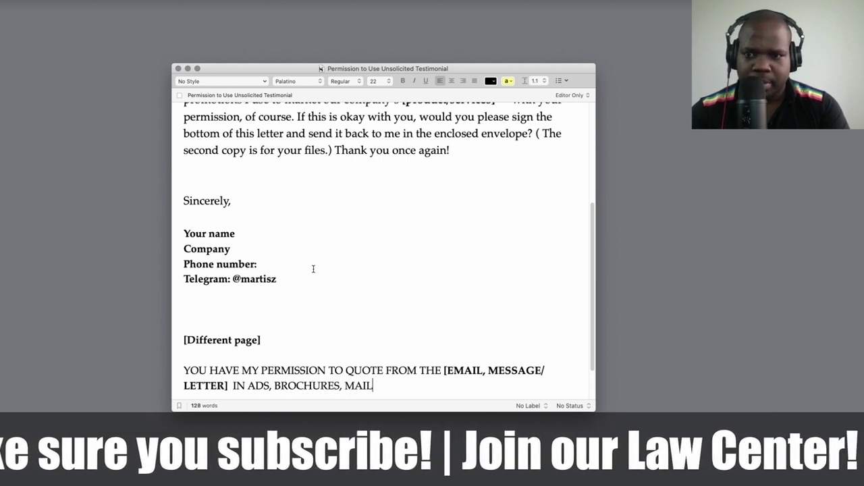
{"action": "type", "text": ", AND OTH"}
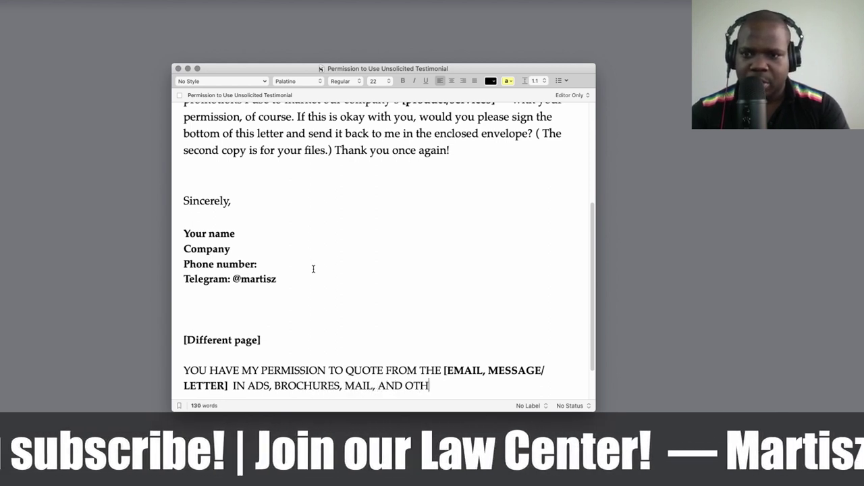
{"action": "type", "text": "ER PROMOTIONS "}
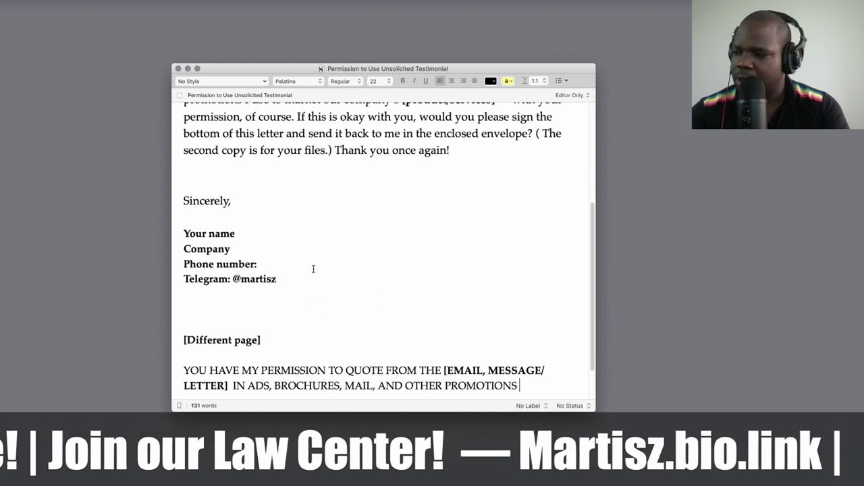
{"action": "type", "text": "USE TO MA"}
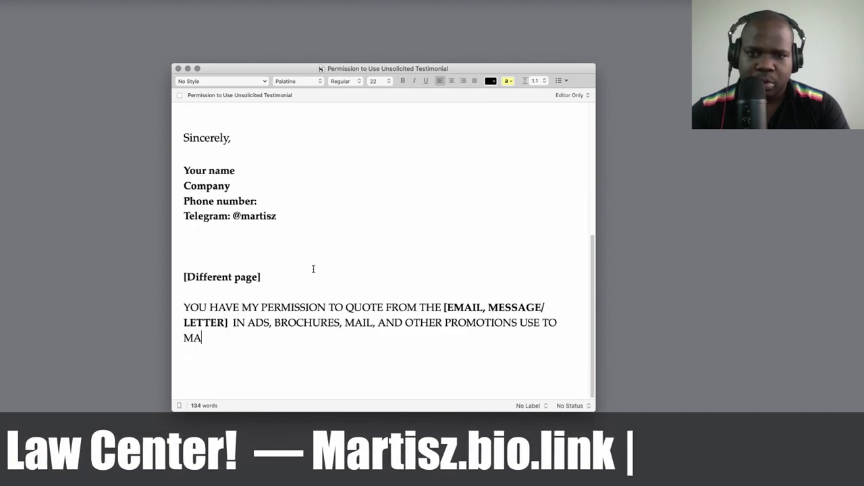
{"action": "type", "text": "RK"}
{"action": "key", "text": "BackSpace"}
{"action": "type", "text": "RKERT"}
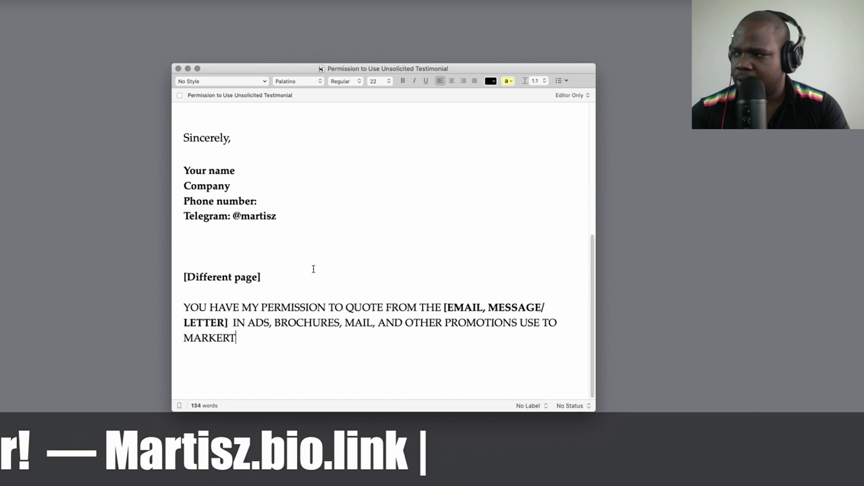
{"action": "key", "text": "BackSpace"}
{"action": "key", "text": "BackSpace"}
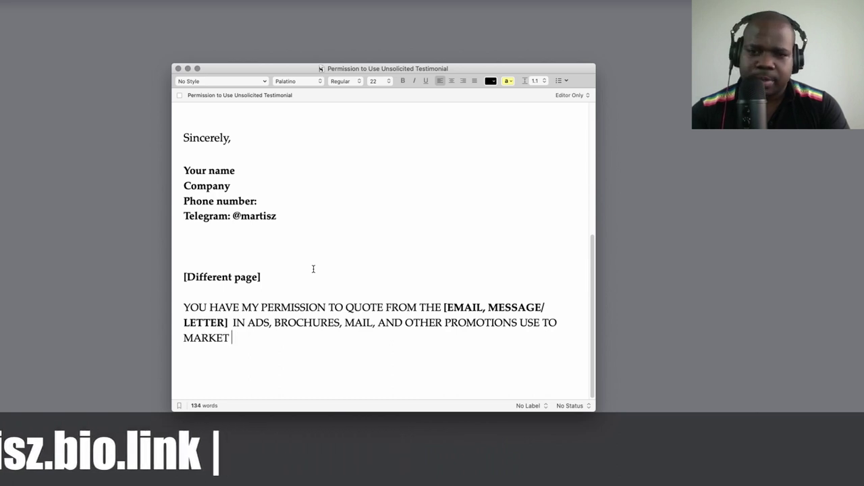
{"action": "type", "text": "T YOUR "}
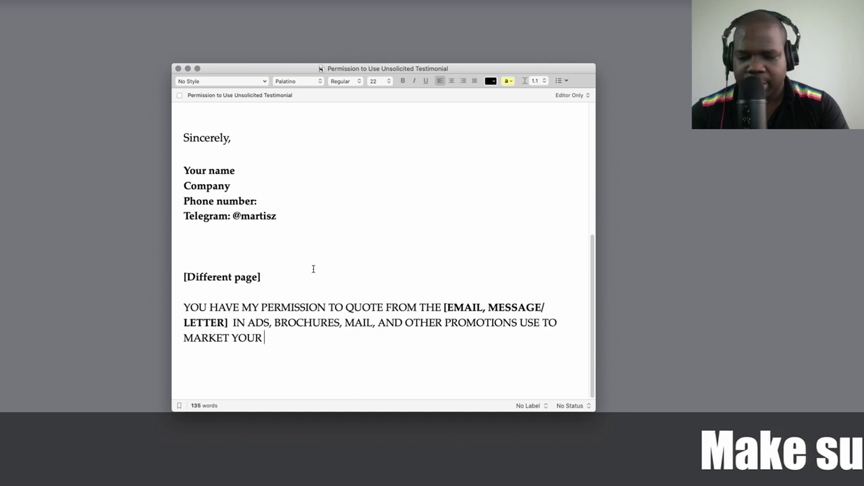
{"action": "type", "text": "FRSERVICES"}
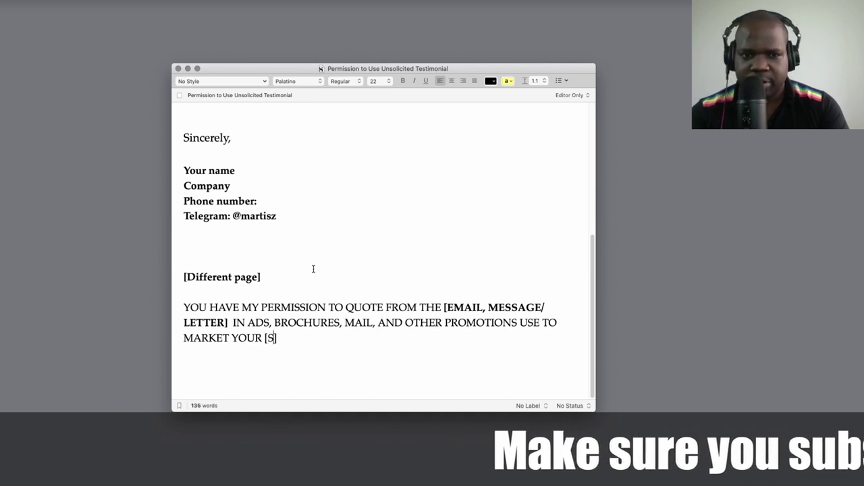
{"action": "key", "text": "Left"}
{"action": "key", "text": "Left"}
{"action": "key", "text": "Left"}
{"action": "key", "text": "Left"}
{"action": "key", "text": "Left"}
{"action": "key", "text": "Left"}
{"action": "key", "text": "Left"}
{"action": "key", "text": "Left"}
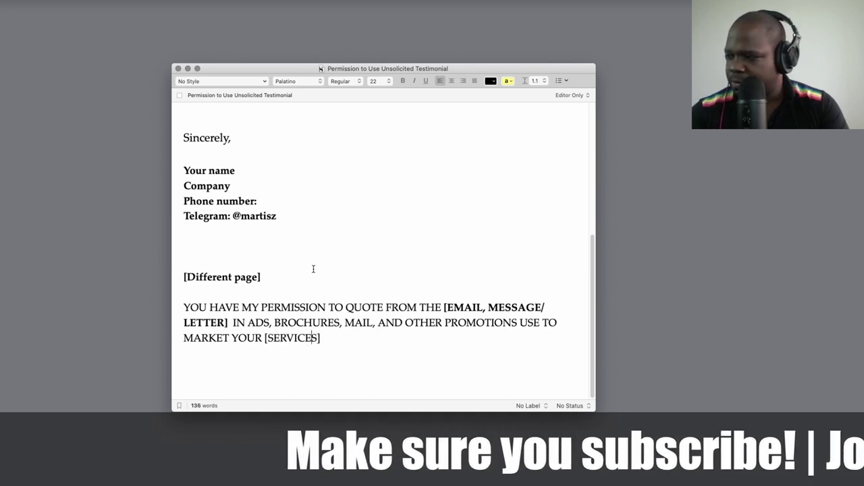
{"action": "type", "text": "PRODUCT"}
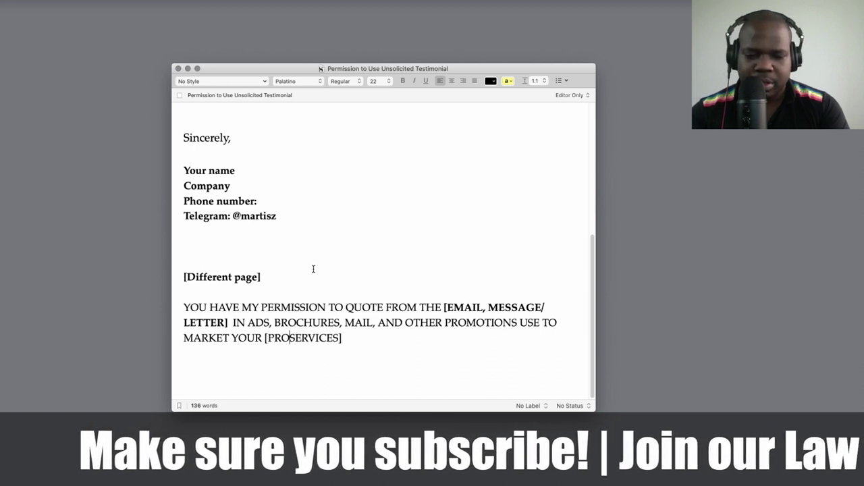
{"action": "type", "text": "/"}
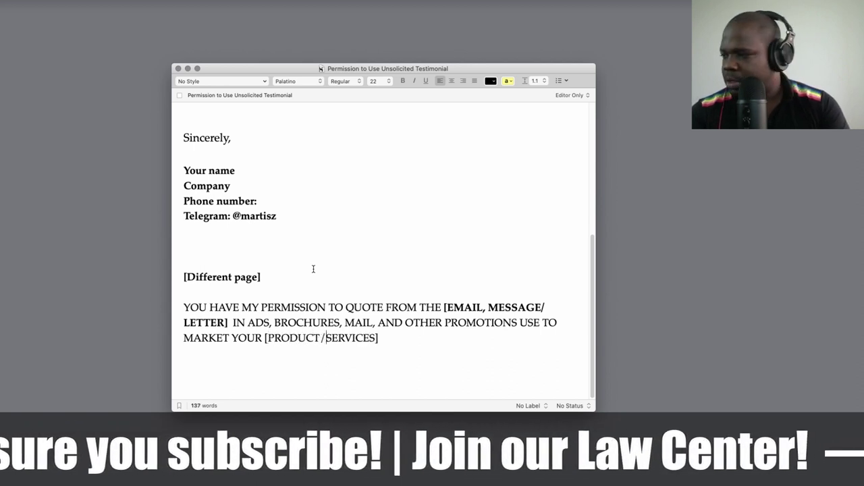
Add a 'Signature__________ Date' line below the statement, removing the stray period before Date.
{"action": "left_click", "coordinate": [392, 340]}
{"action": "key", "text": "Return"}
{"action": "key", "text": "Return"}
{"action": "key", "text": "Return"}
{"action": "scroll", "coordinate": [391, 341], "scroll_direction": "down", "scroll_amount": 3}
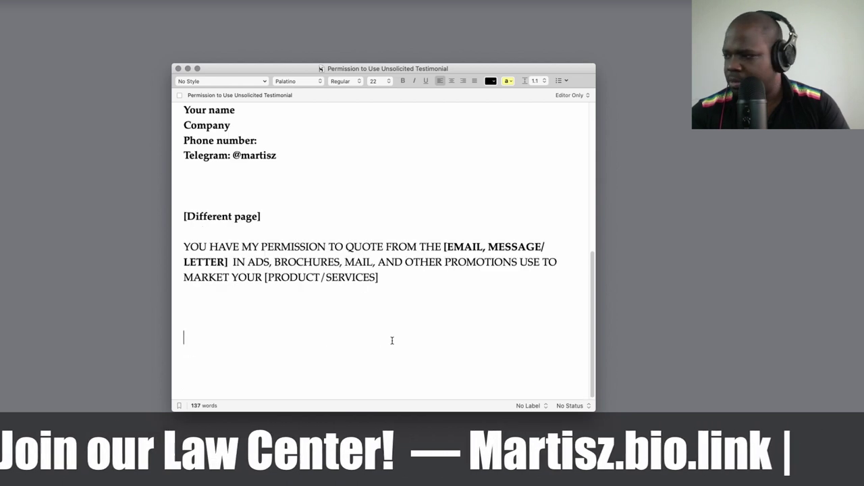
{"action": "type", "text": "Signature"}
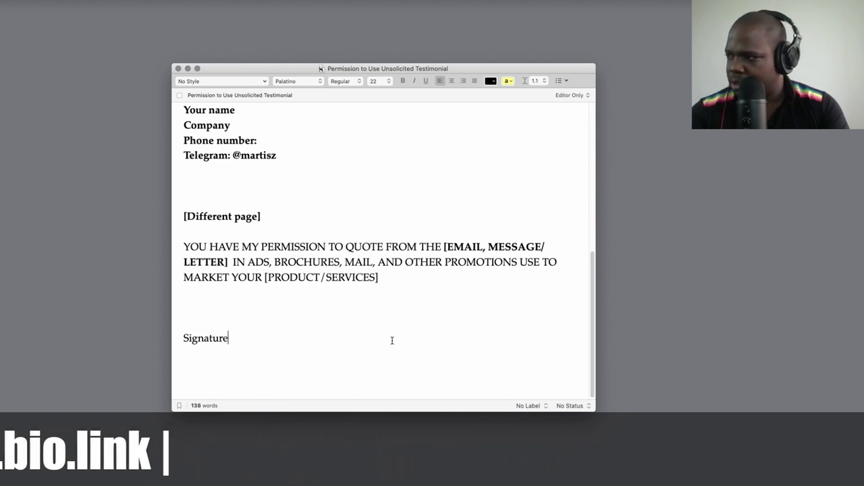
{"action": "type", "text": "______________"}
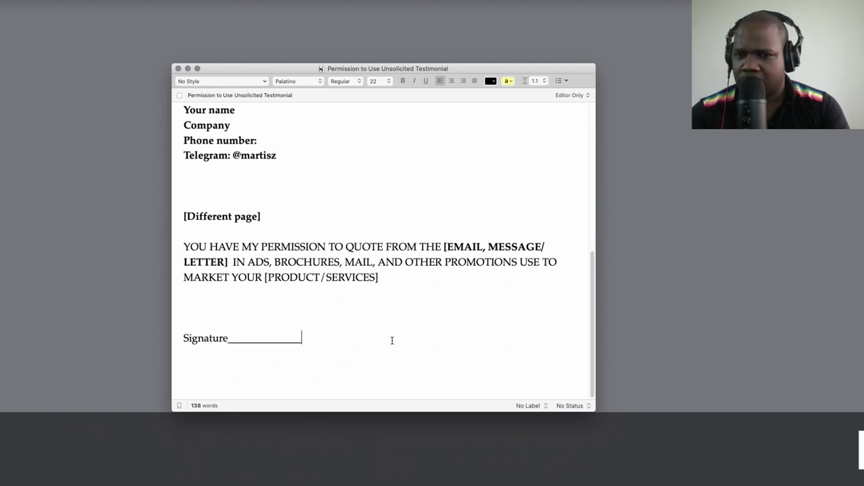
{"action": "type", "text": "_____________. "}
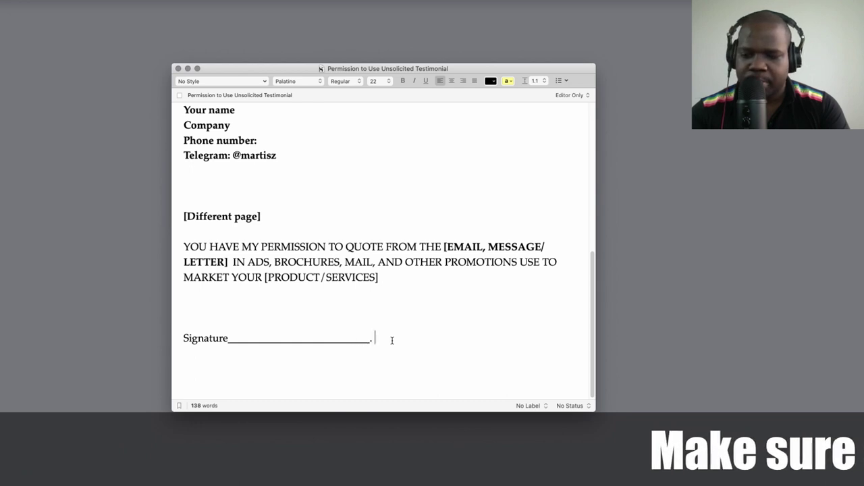
{"action": "type", "text": "Date"}
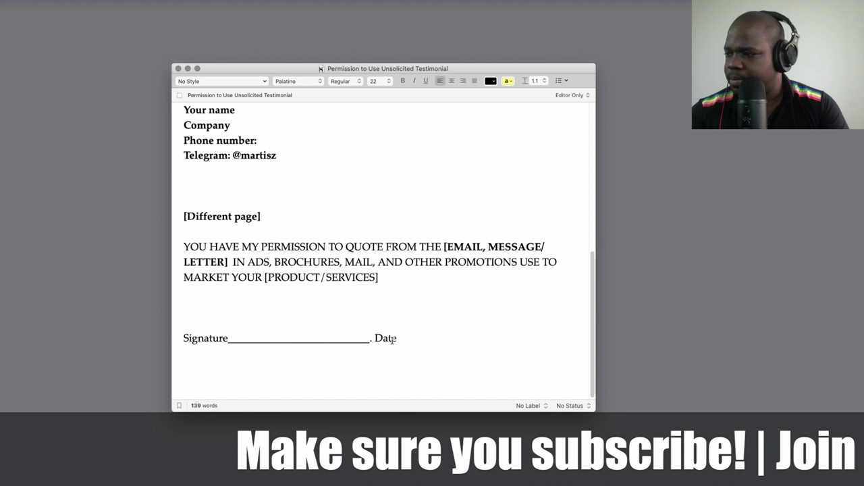
{"action": "left_click", "coordinate": [372, 341]}
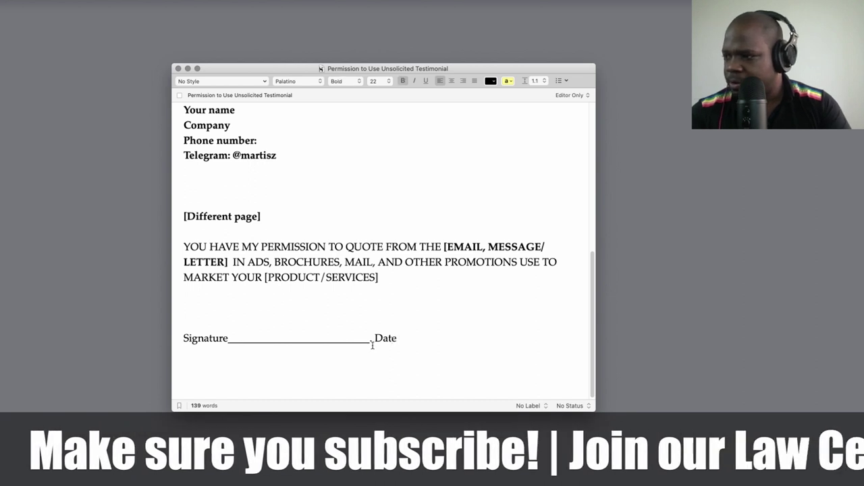
{"action": "key", "text": "BackSpace"}
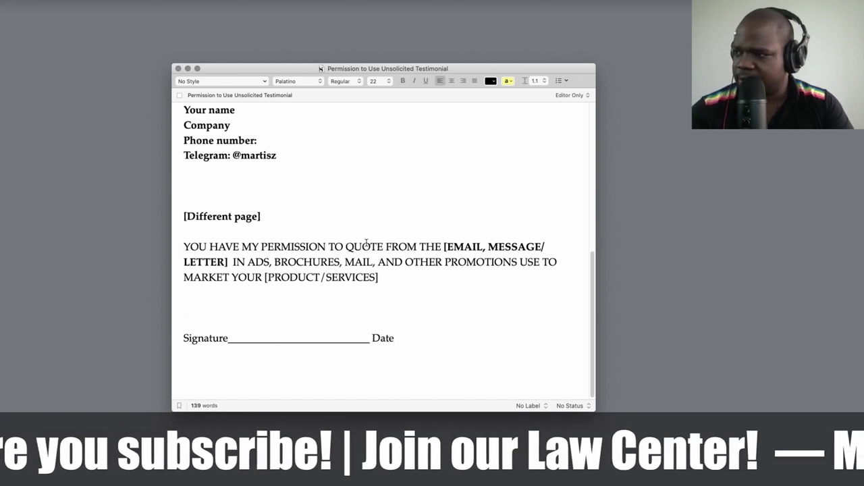
{"action": "scroll", "coordinate": [366, 241], "scroll_direction": "up", "scroll_amount": 4}
{"action": "scroll", "coordinate": [366, 243], "scroll_direction": "down", "scroll_amount": 4}
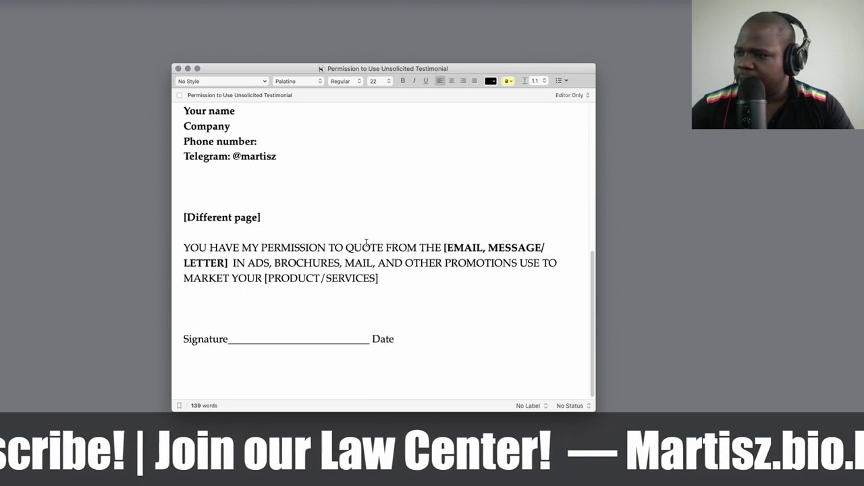
{"action": "scroll", "coordinate": [366, 241], "scroll_direction": "up", "scroll_amount": 8}
{"action": "scroll", "coordinate": [367, 241], "scroll_direction": "up", "scroll_amount": 2}
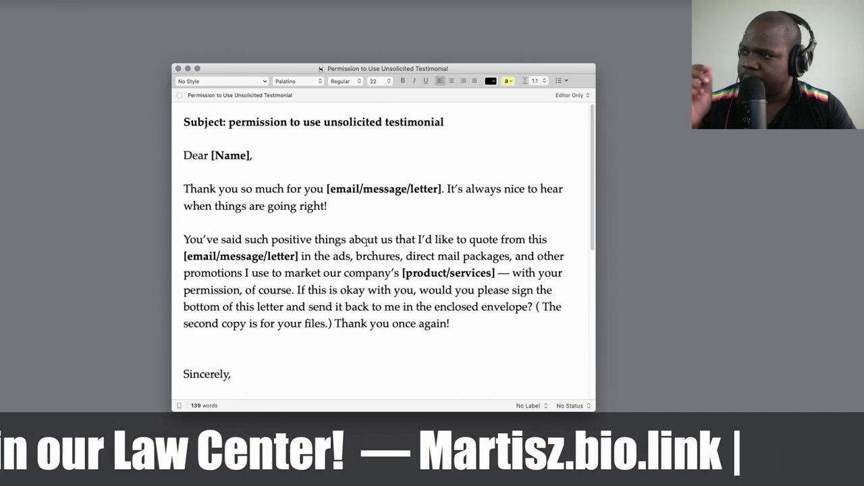
{"action": "scroll", "coordinate": [366, 242], "scroll_direction": "down", "scroll_amount": 1}
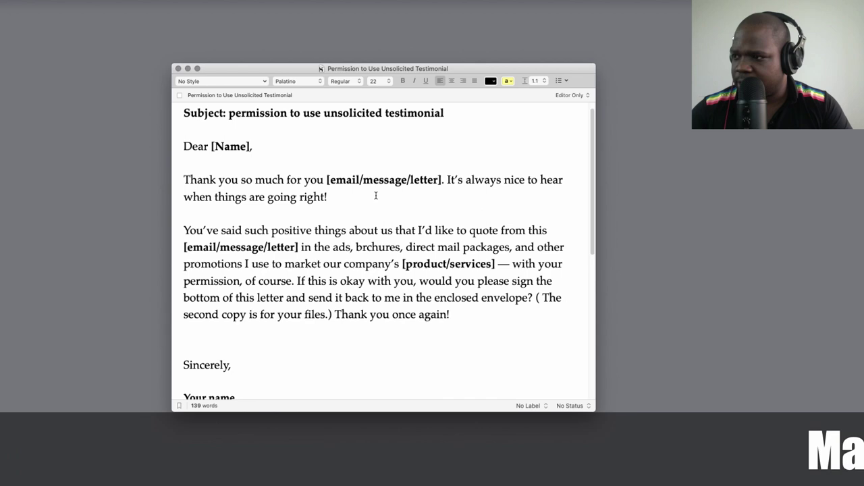
{"action": "scroll", "coordinate": [455, 337], "scroll_direction": "down", "scroll_amount": 8}
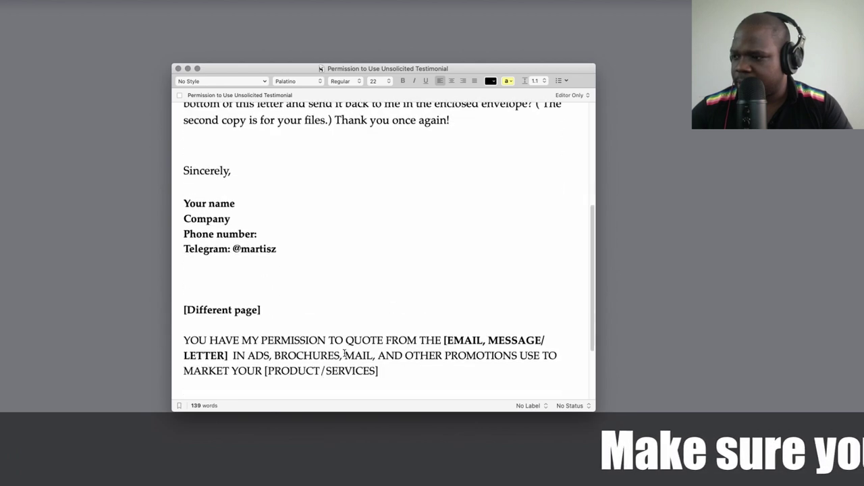
{"action": "scroll", "coordinate": [344, 352], "scroll_direction": "up", "scroll_amount": 3}
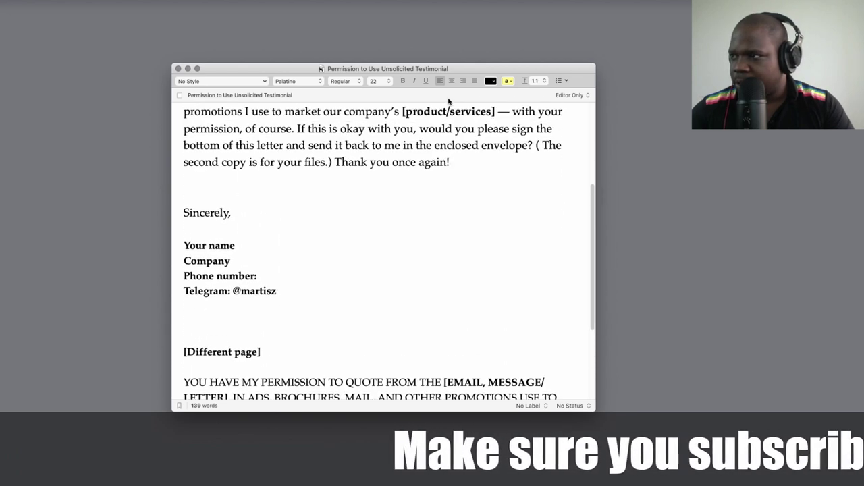
{"action": "scroll", "coordinate": [358, 308], "scroll_direction": "down", "scroll_amount": 3}
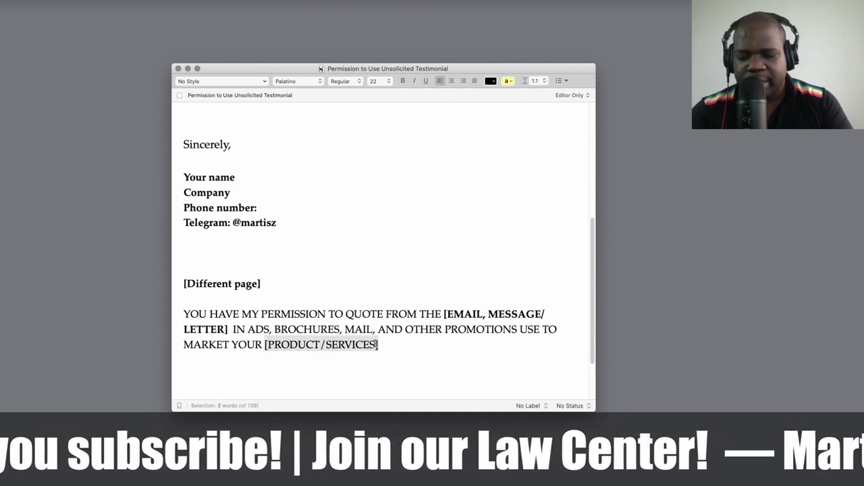
Bold the [PRODUCT/SERVICES] placeholder to match [EMAIL, MESSAGE/LETTER], then deselect it.
{"action": "key", "text": "super+b"}
{"action": "left_click", "coordinate": [434, 299]}
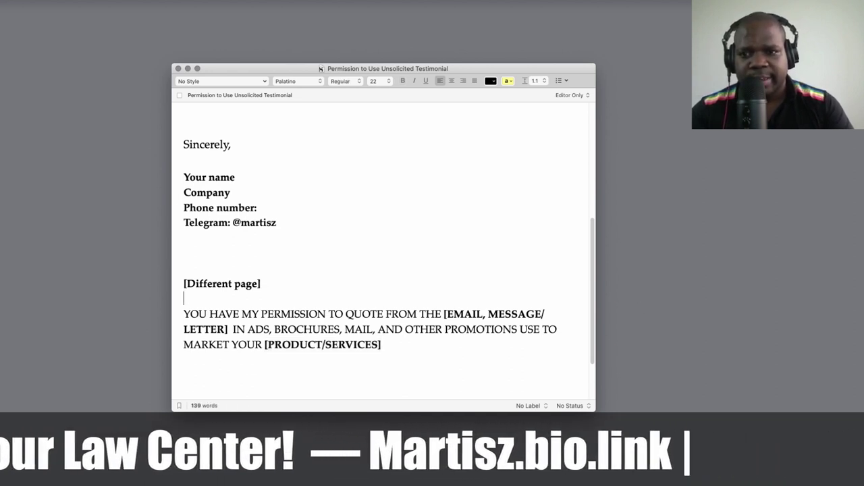
{"action": "key", "text": "super+Tab"}
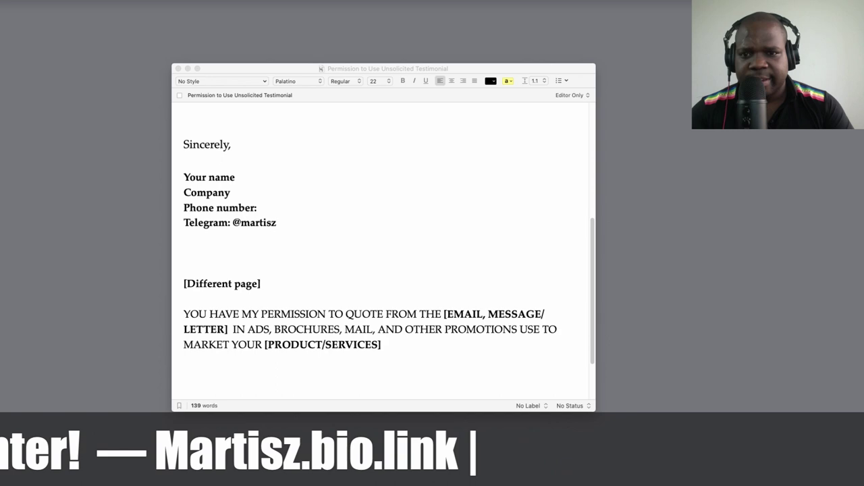
{"action": "scroll", "coordinate": [445, 243], "scroll_direction": "up", "scroll_amount": 8}
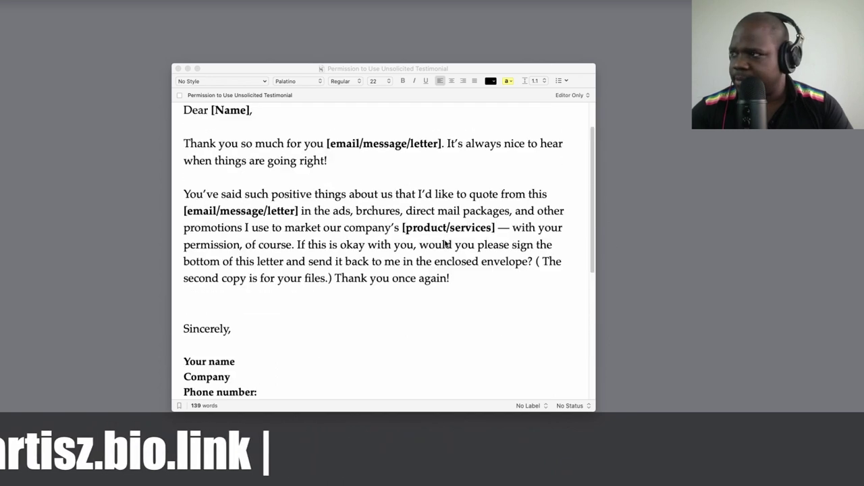